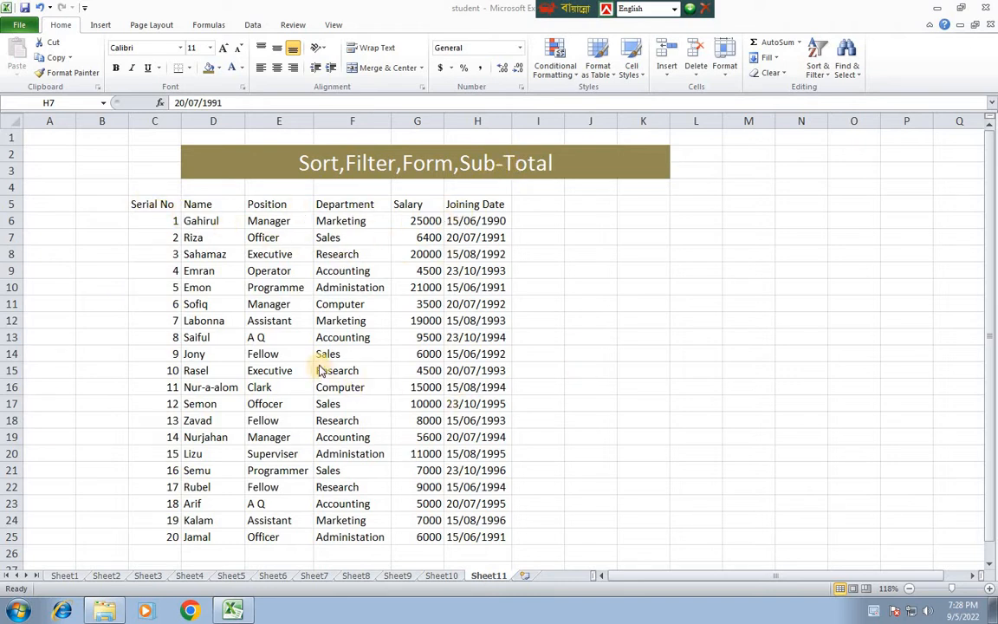
Select the whole employee table C5:H25 with its headers and sort it by Serial No, Largest to Smallest.
left_click(151, 203)
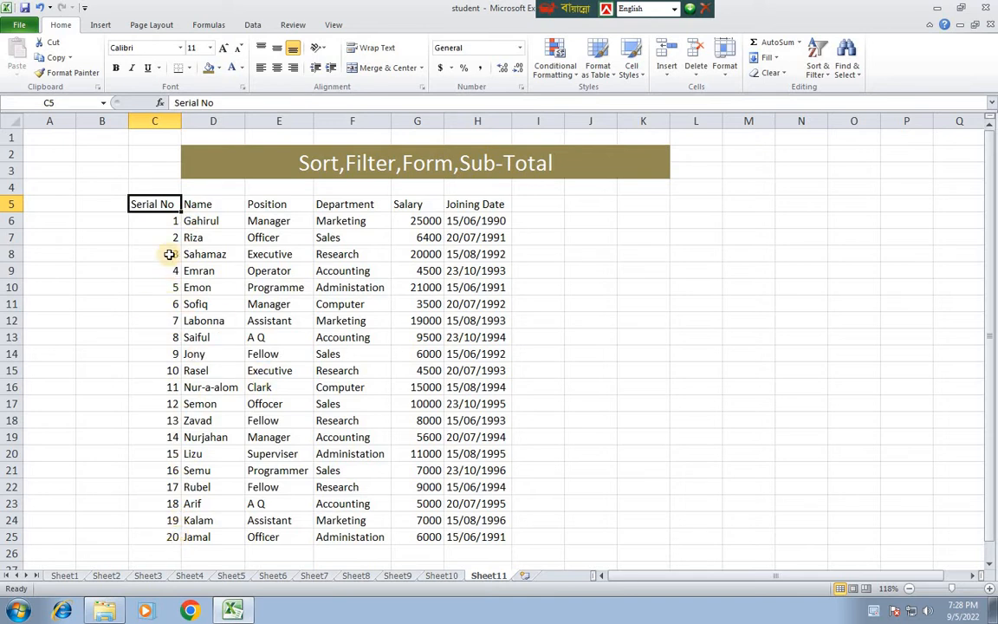
left_click_drag(154, 203, 463, 541)
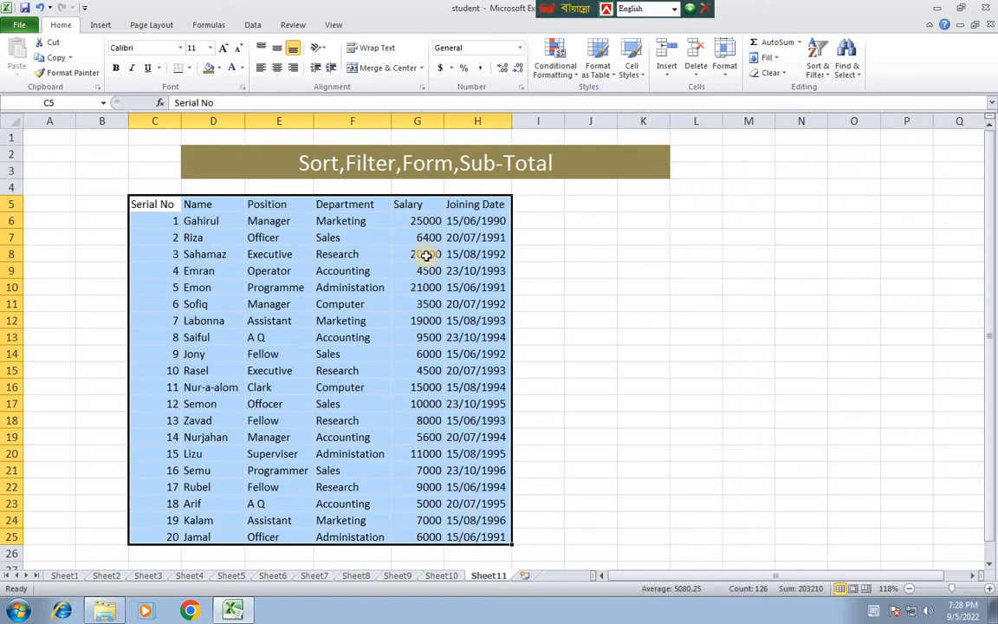
left_click(252, 26)
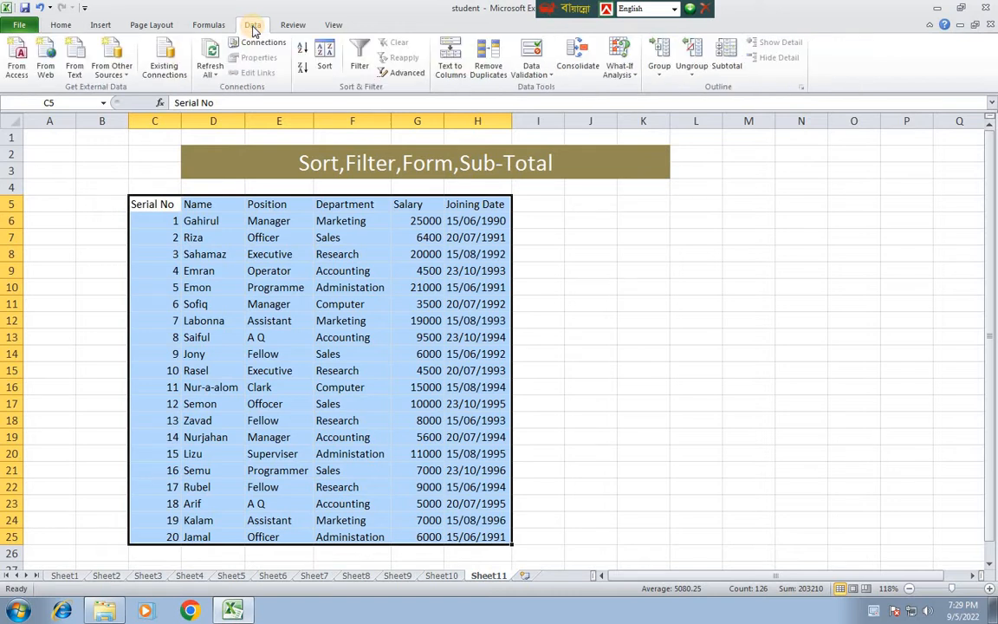
left_click(326, 68)
left_click_drag(445, 268, 783, 135)
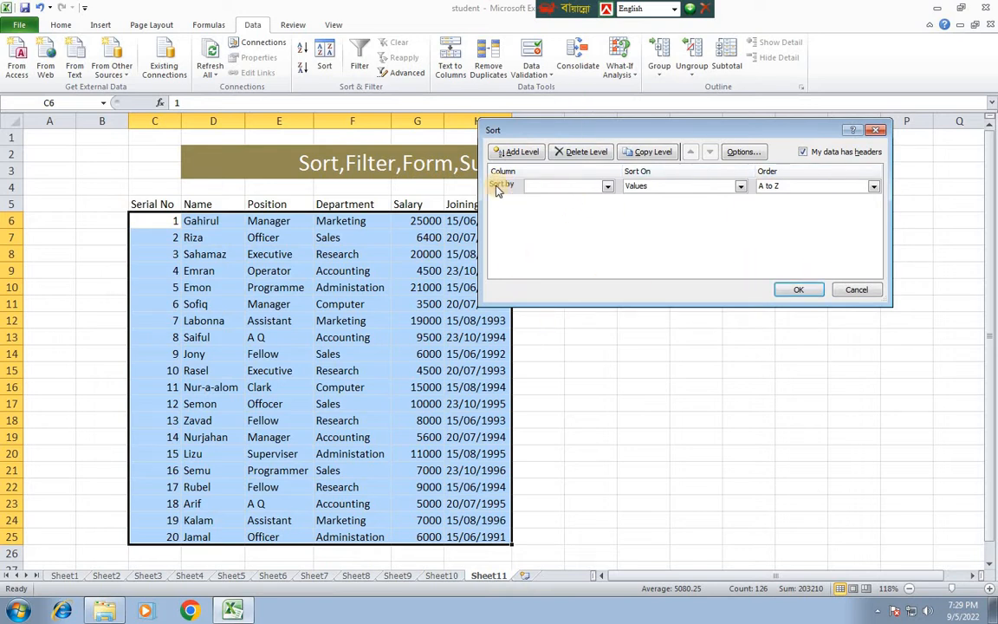
left_click(607, 187)
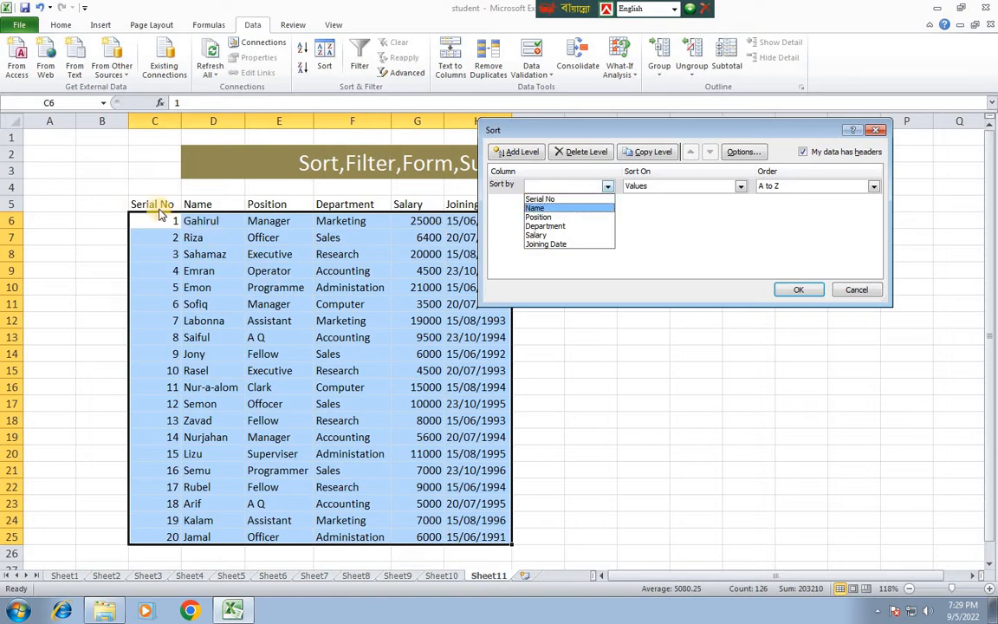
left_click(549, 200)
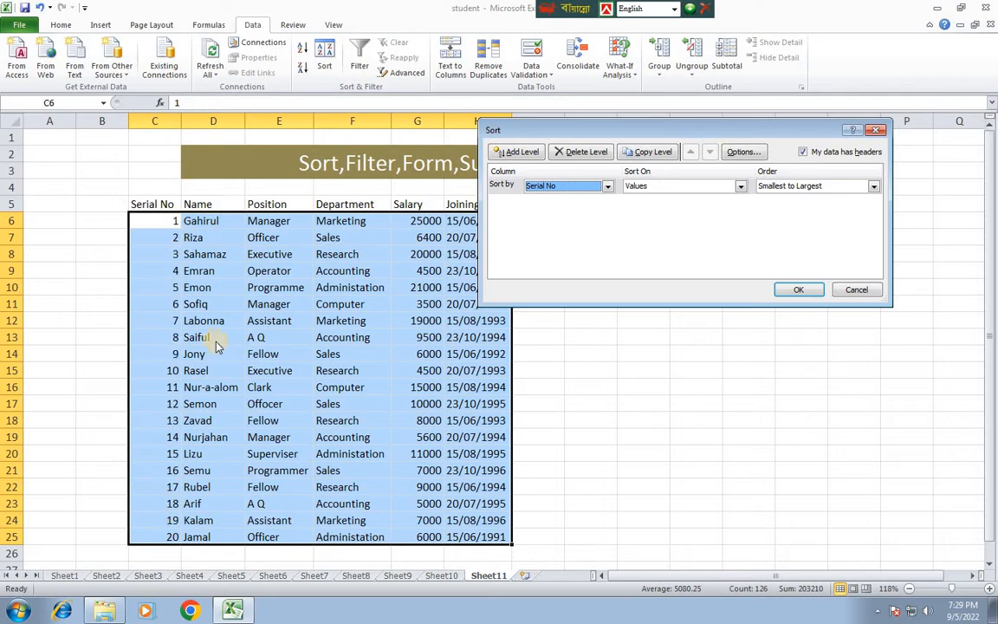
left_click(874, 188)
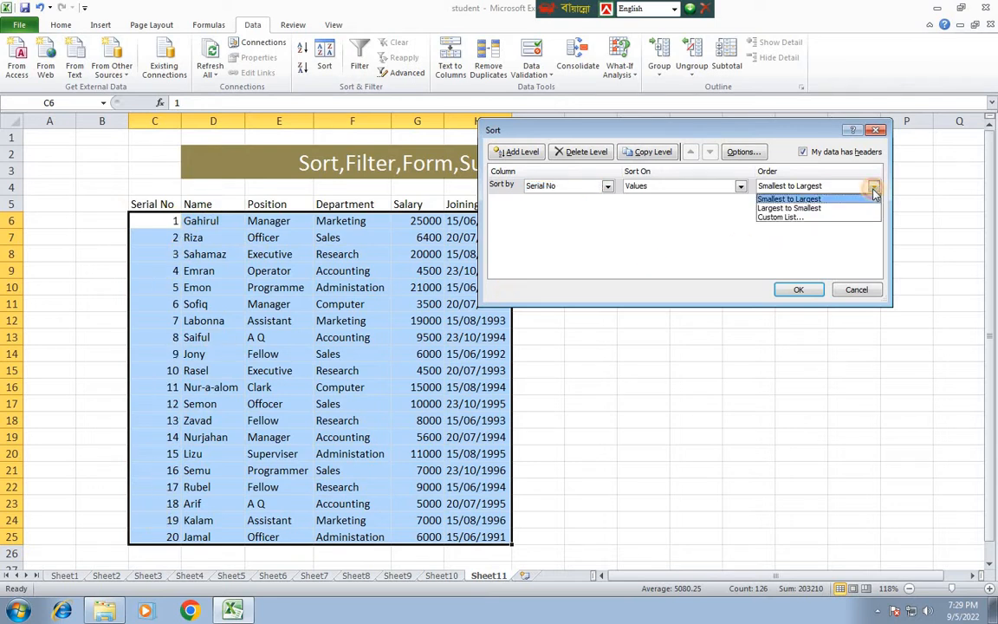
left_click(814, 209)
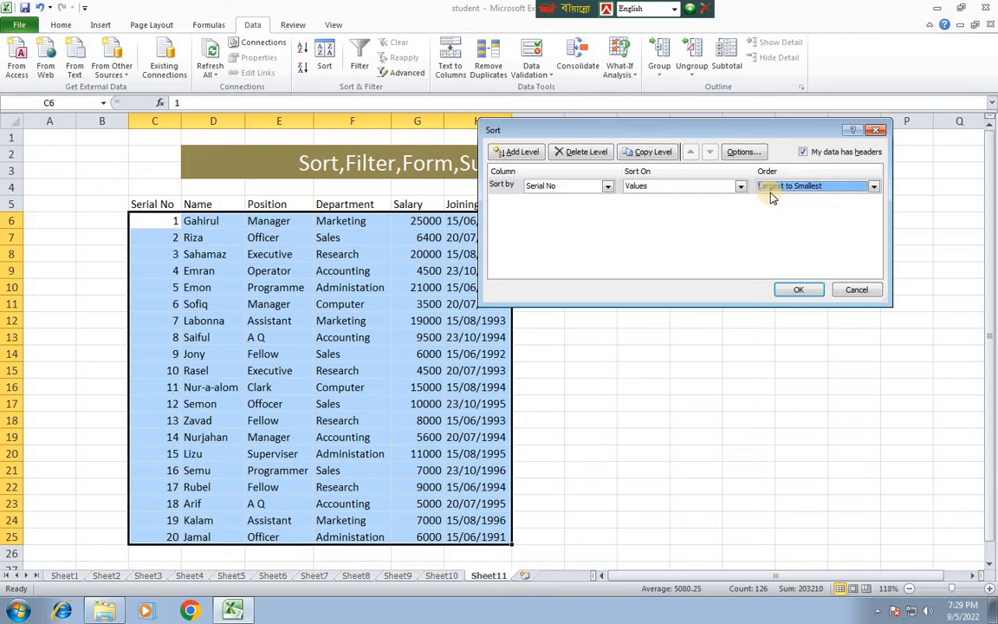
left_click(795, 292)
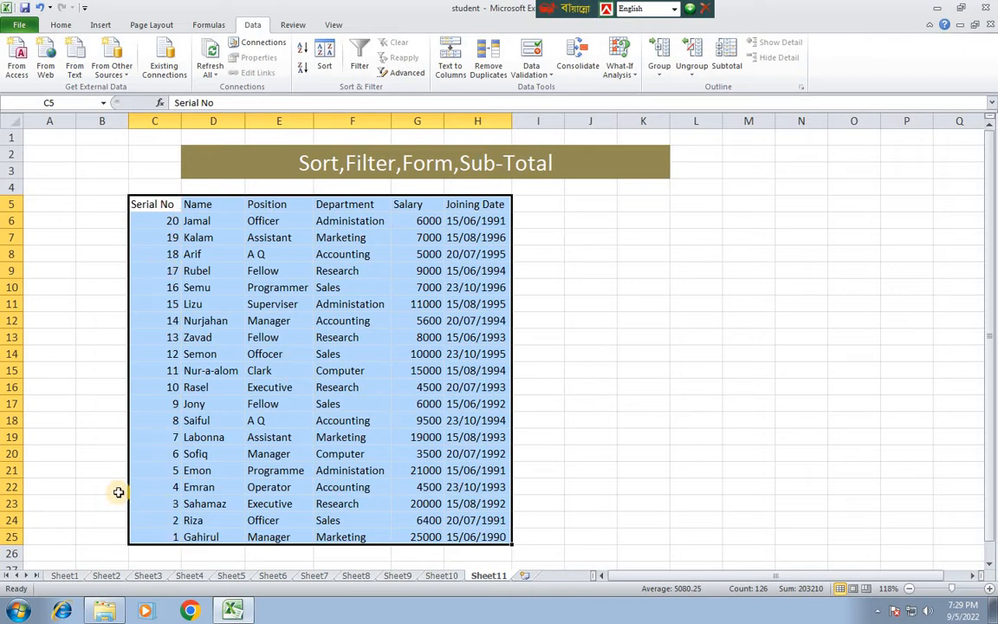
Re-sort the employee table by Serial No in Smallest to Largest order.
left_click(324, 60)
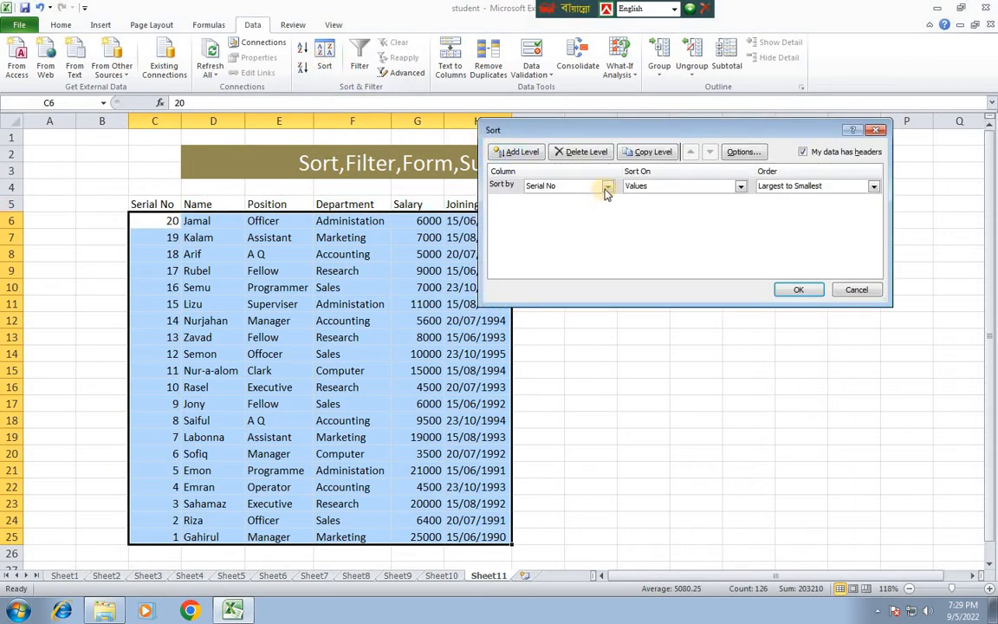
left_click(875, 187)
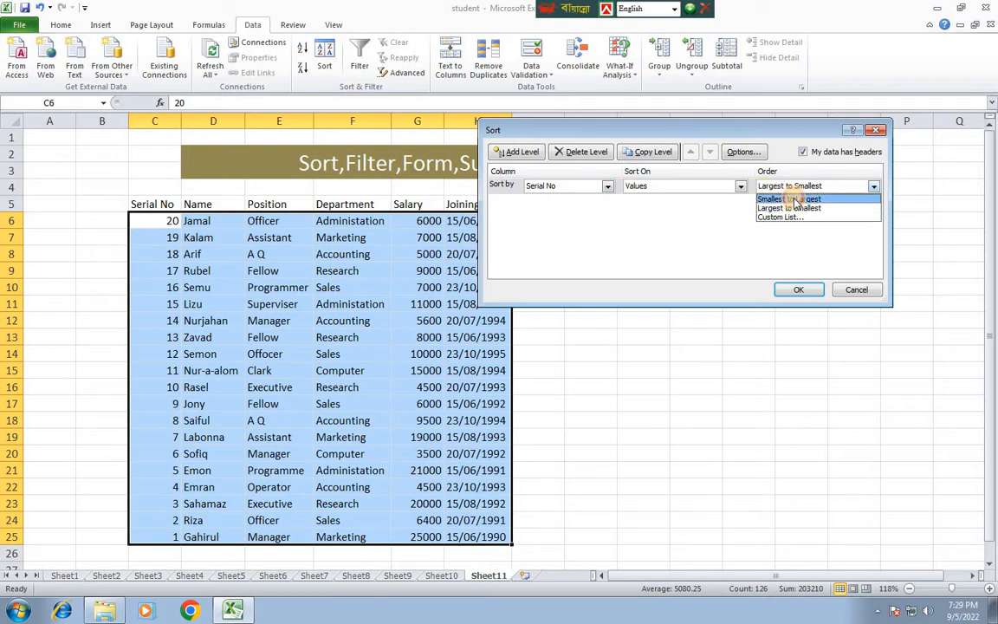
left_click(767, 196)
left_click(797, 288)
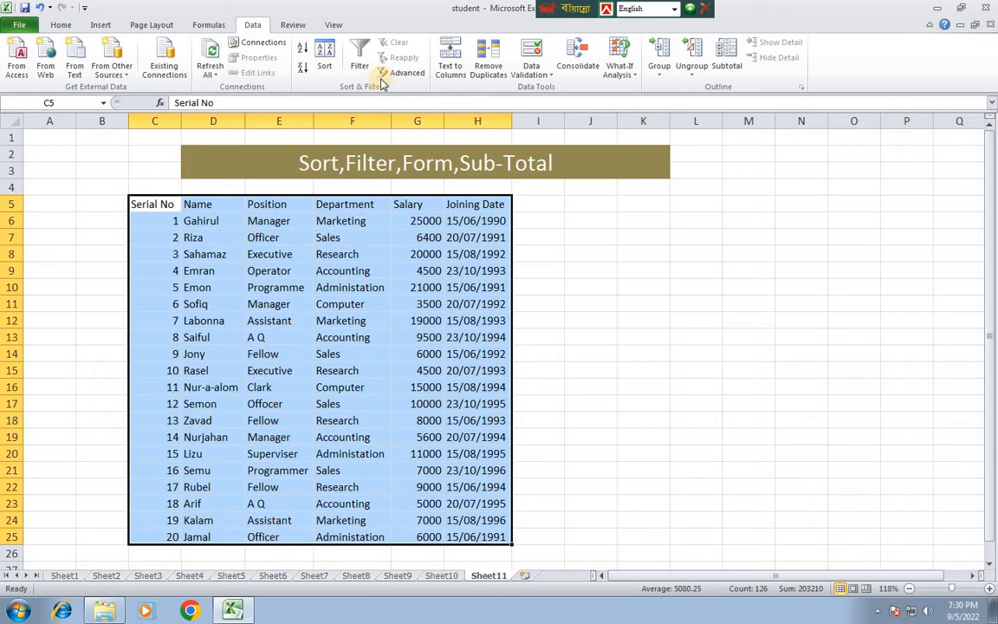
Sort the employee table alphabetically by Position, A to Z.
left_click(324, 56)
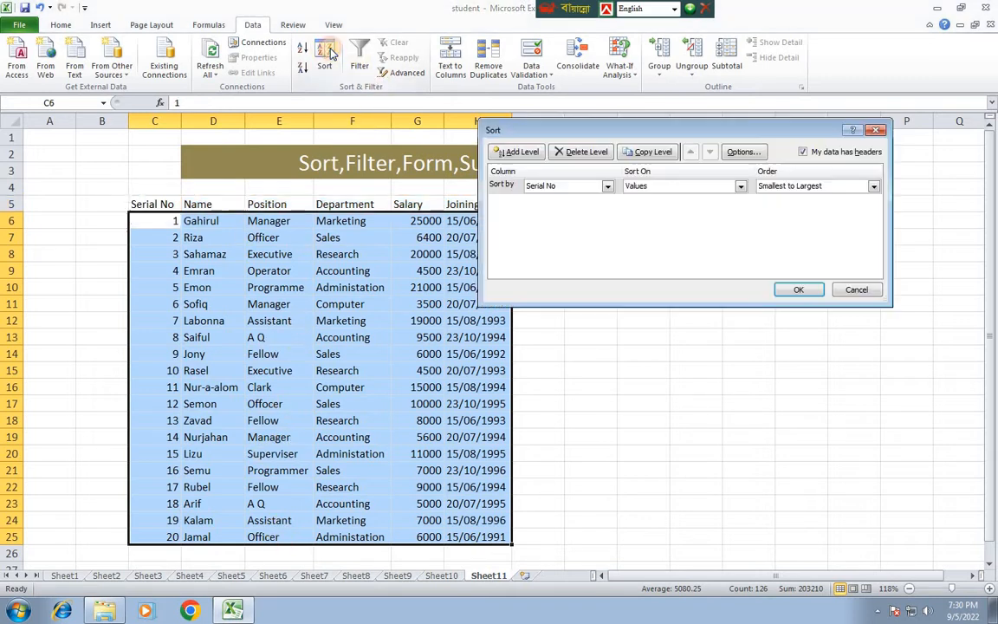
left_click(605, 187)
left_click(572, 217)
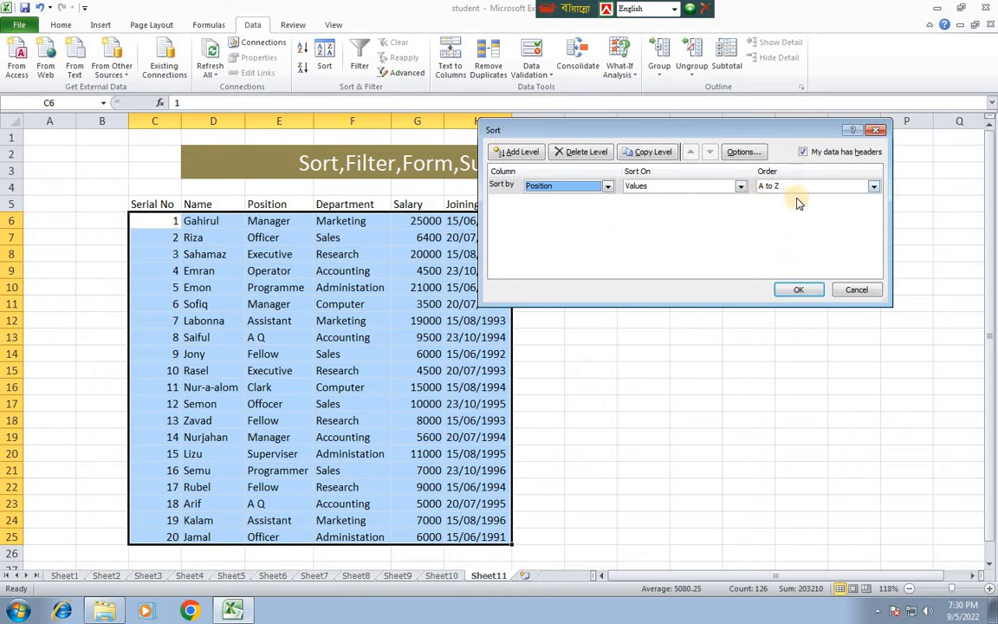
left_click(798, 291)
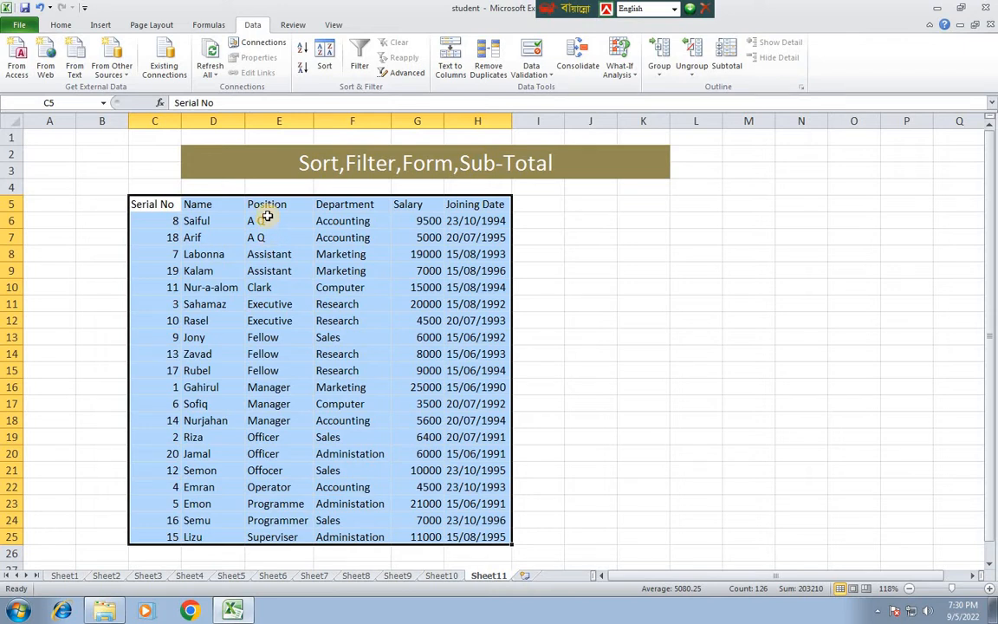
Return the employee table to Serial No order, sorted Smallest to Largest.
left_click(324, 52)
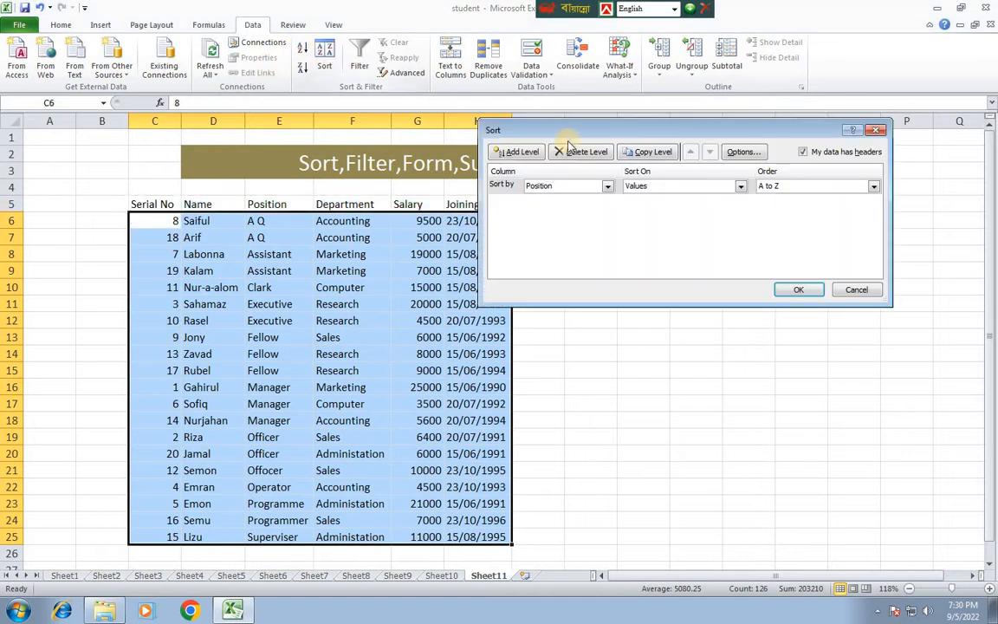
left_click(609, 187)
left_click(572, 196)
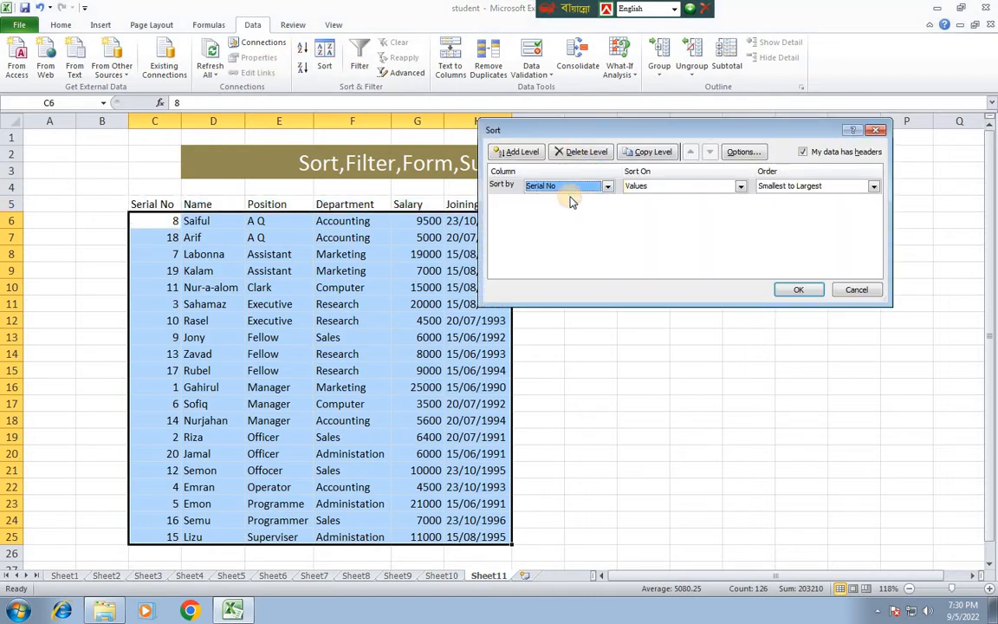
left_click(799, 291)
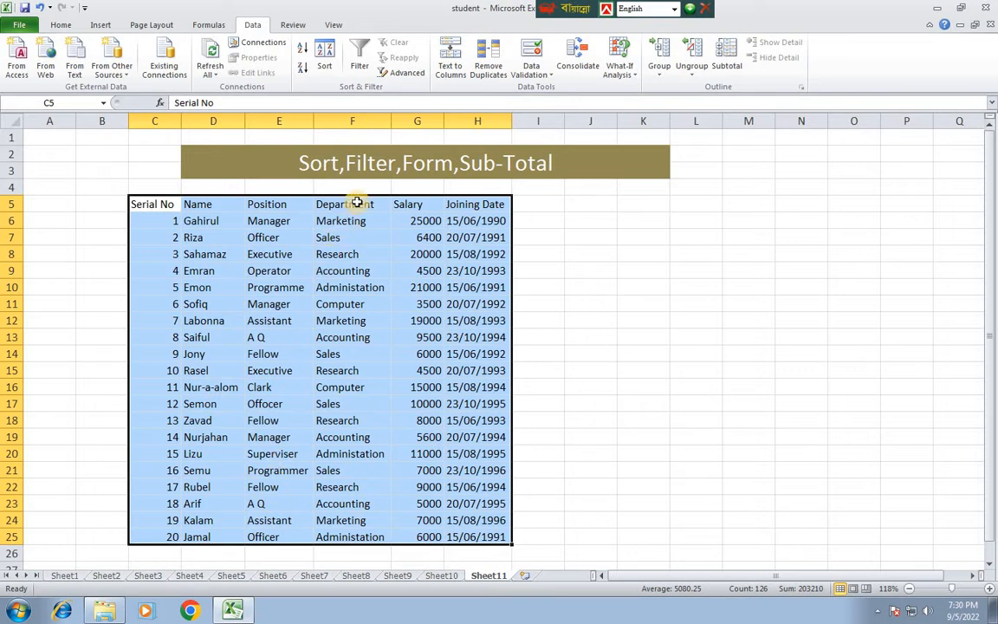
Sort the employee table alphabetically by Department, A to Z.
left_click(328, 54)
left_click(607, 187)
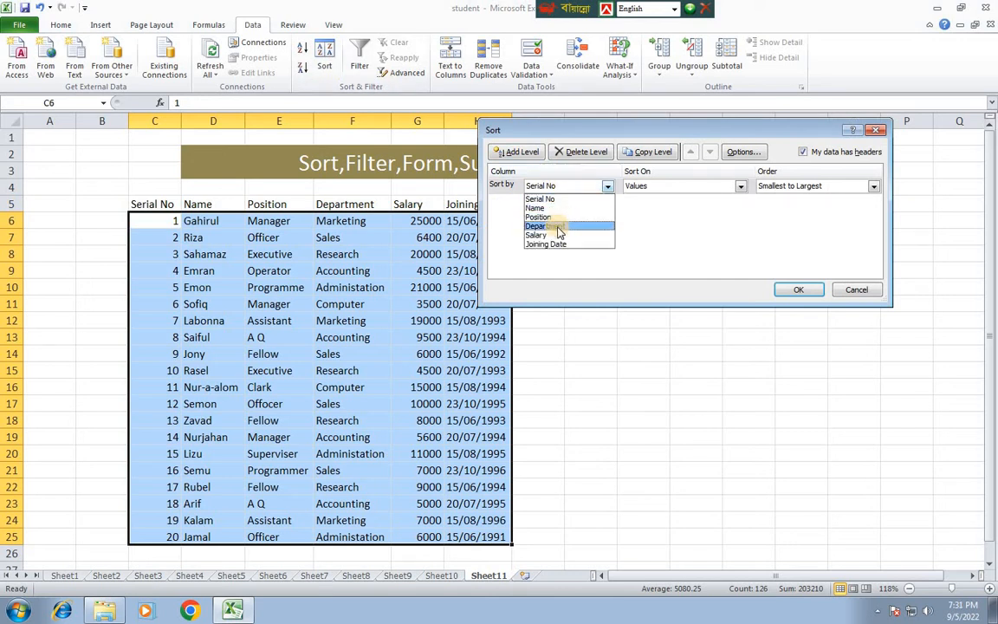
left_click(559, 227)
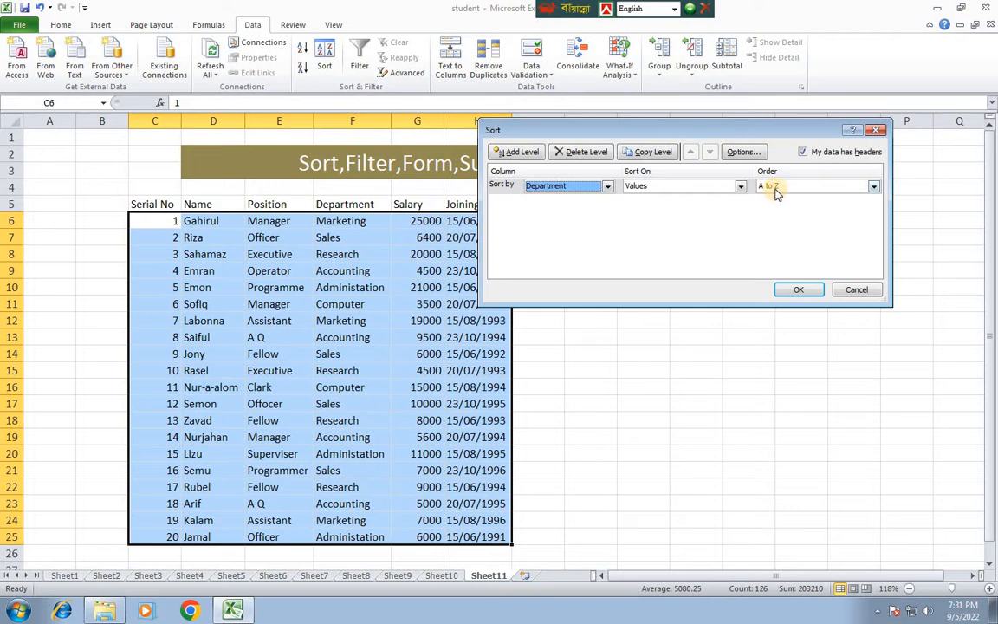
left_click(797, 290)
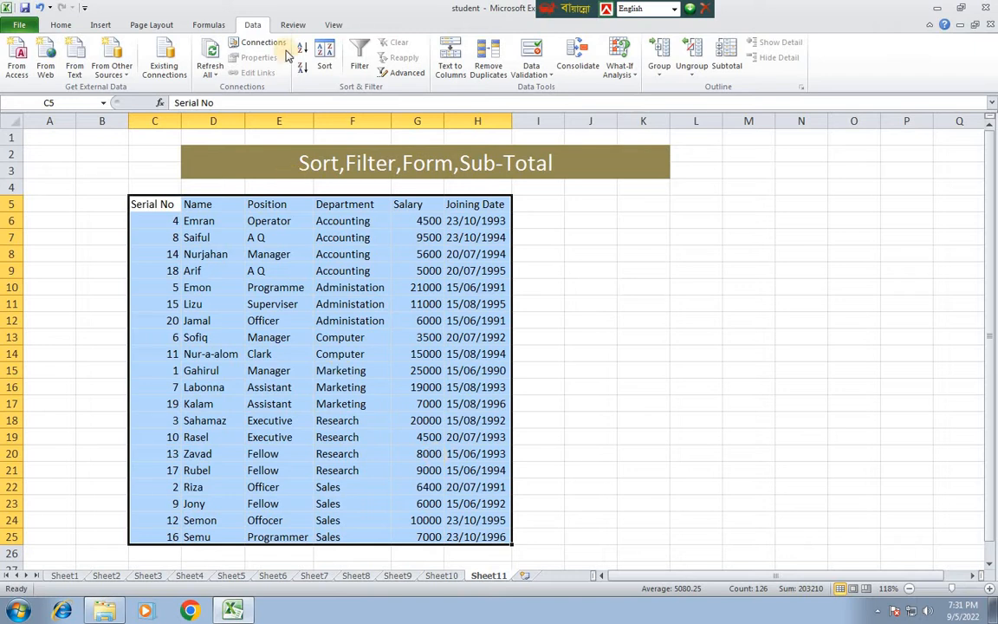
Sort the employee table by Serial No again, Smallest to Largest, instead of by Department.
left_click(323, 62)
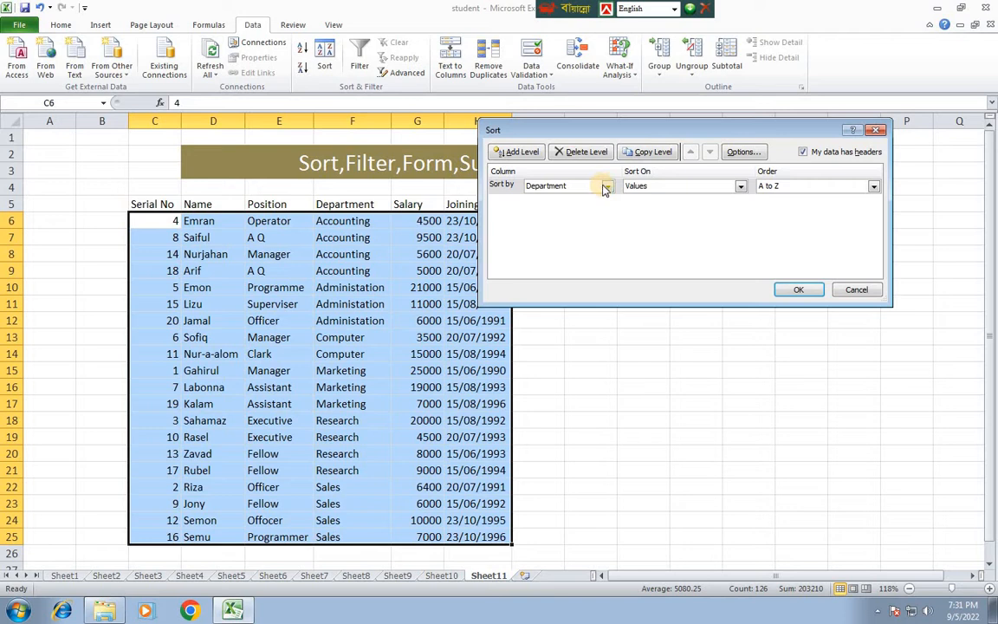
key("Escape")
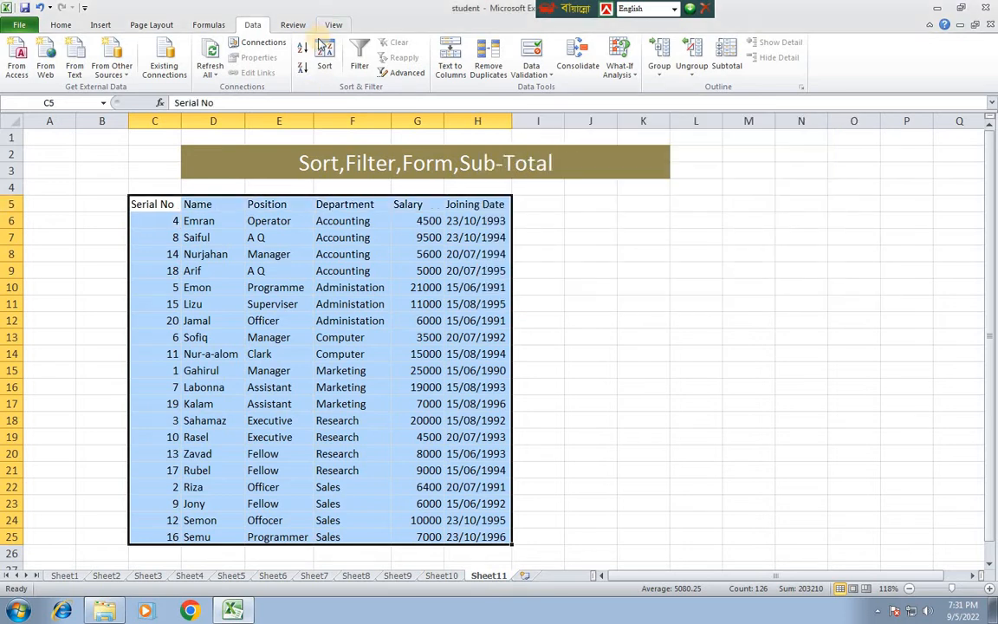
left_click(323, 53)
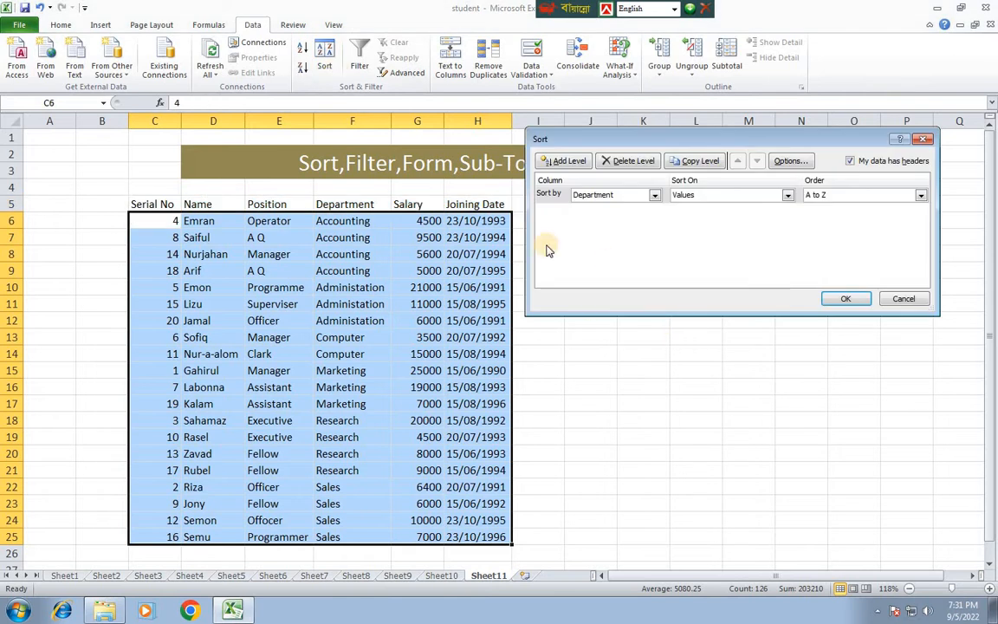
left_click(655, 196)
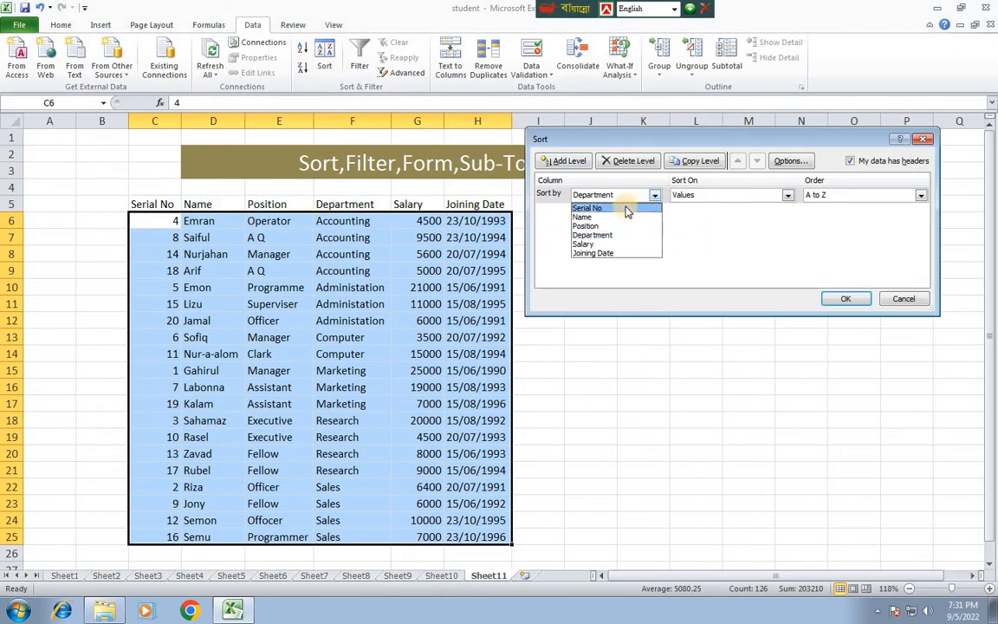
left_click(627, 210)
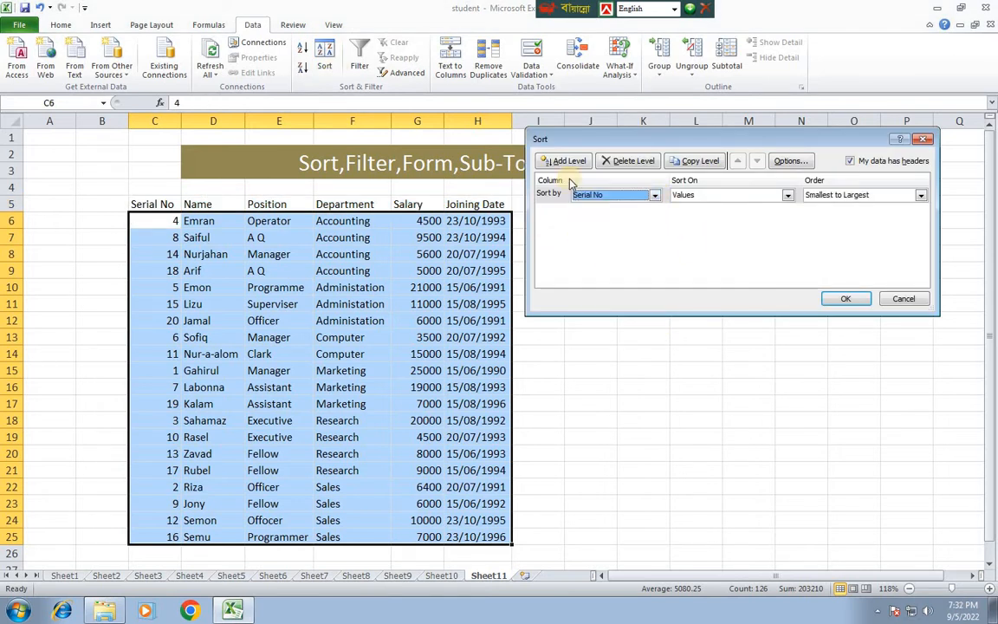
left_click(846, 299)
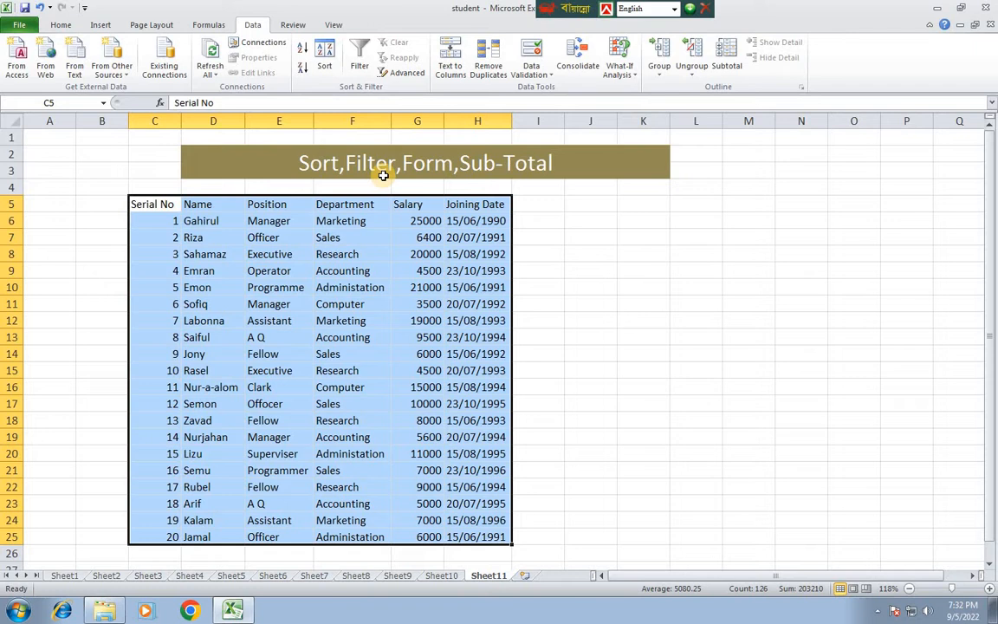
Turn on filtering for the employee table and filter the Position column to only Manager.
left_click(359, 64)
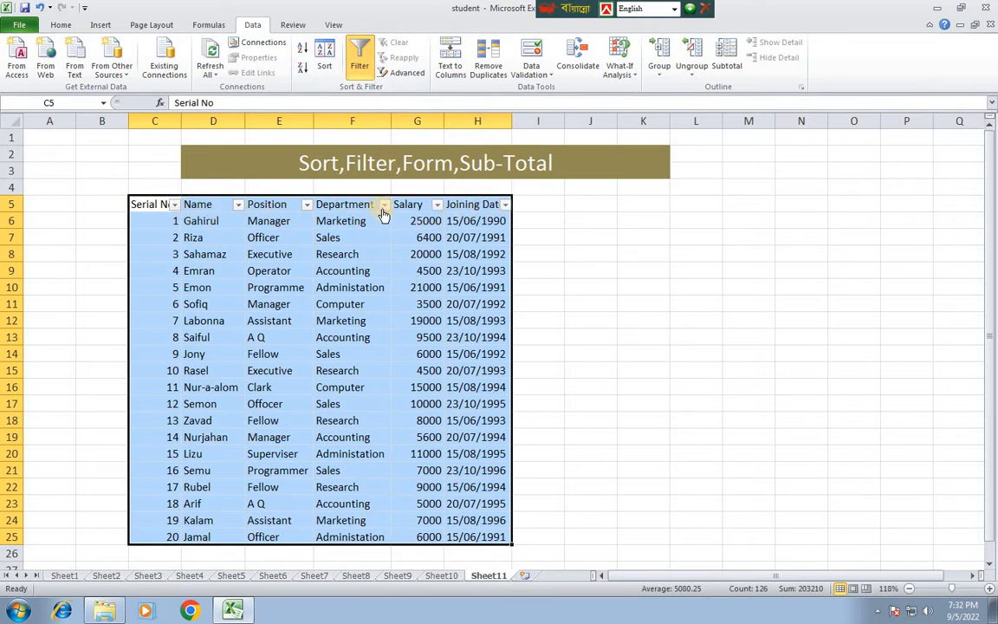
left_click(305, 204)
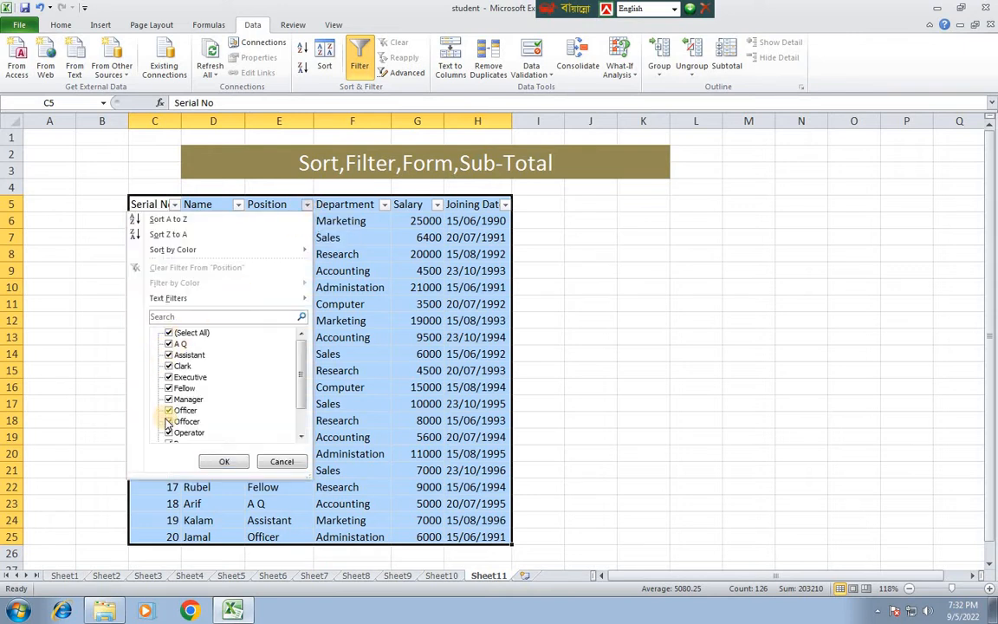
left_click_drag(300, 370, 303, 343)
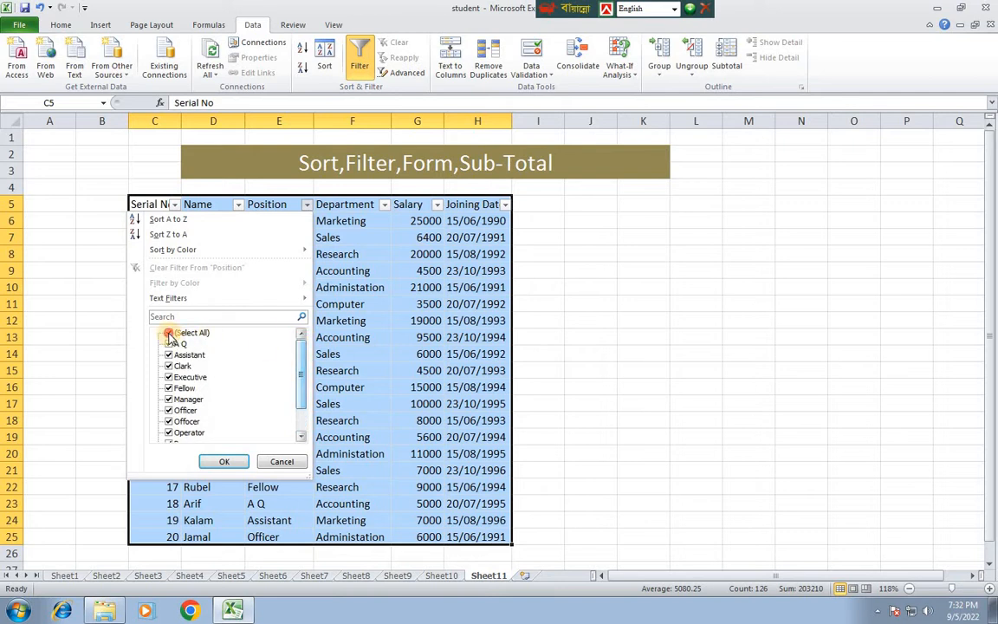
left_click(169, 334)
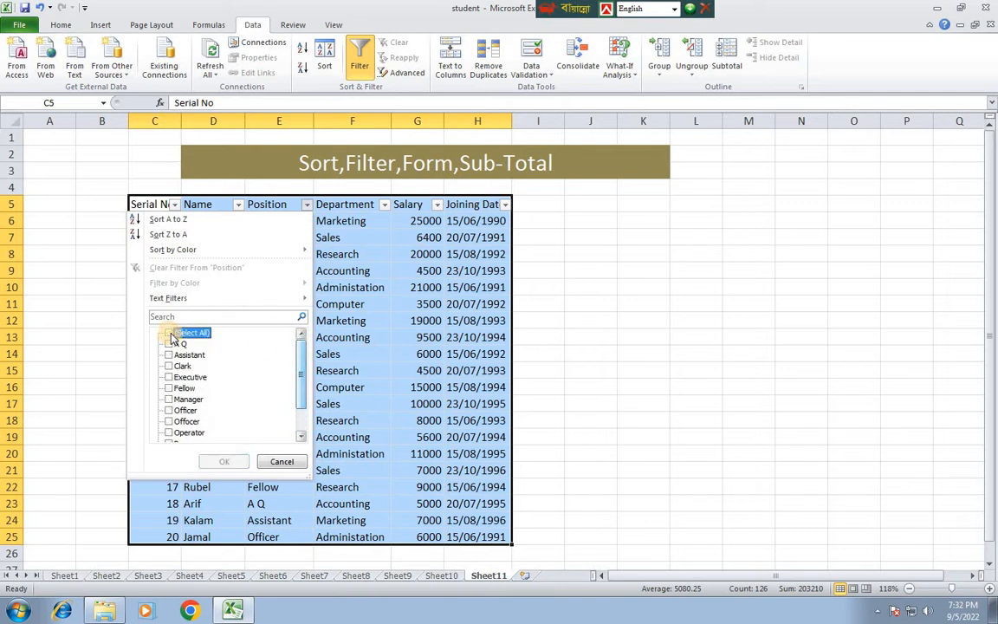
left_click(169, 401)
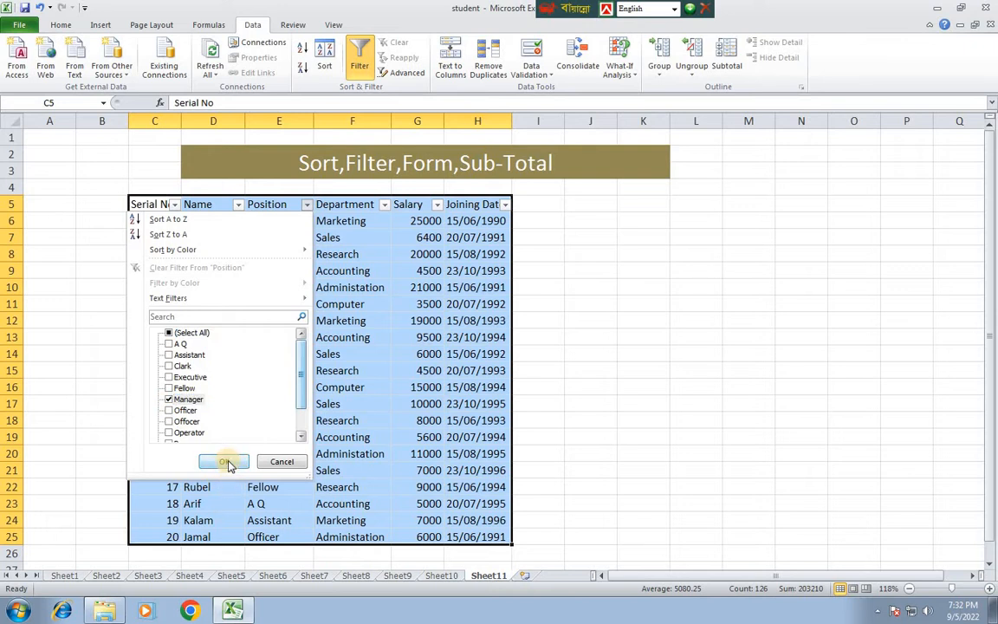
left_click(224, 461)
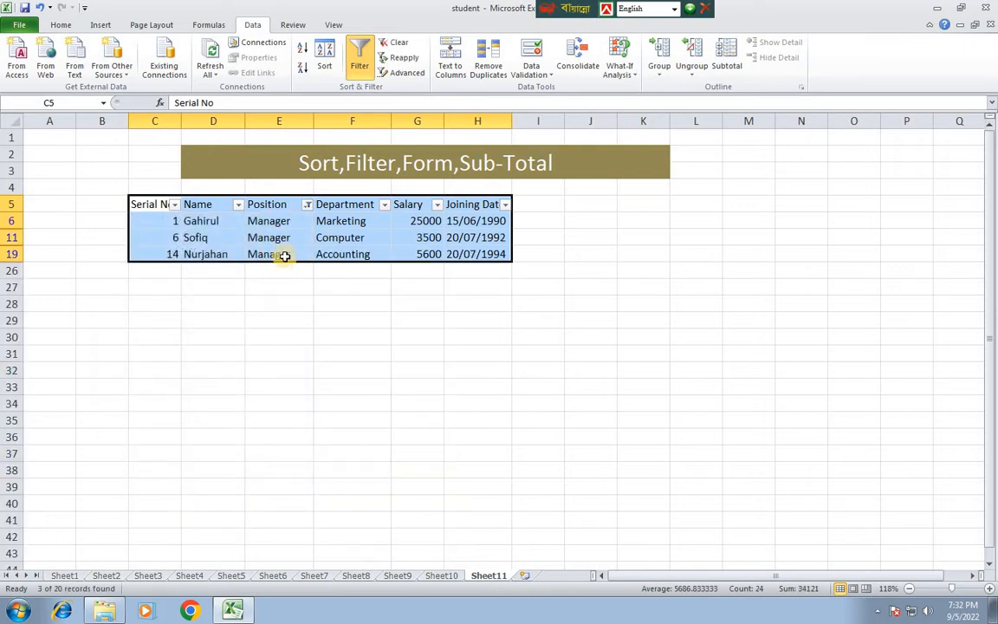
Change the Position filter to only Executive, excluding Manager.
left_click(307, 205)
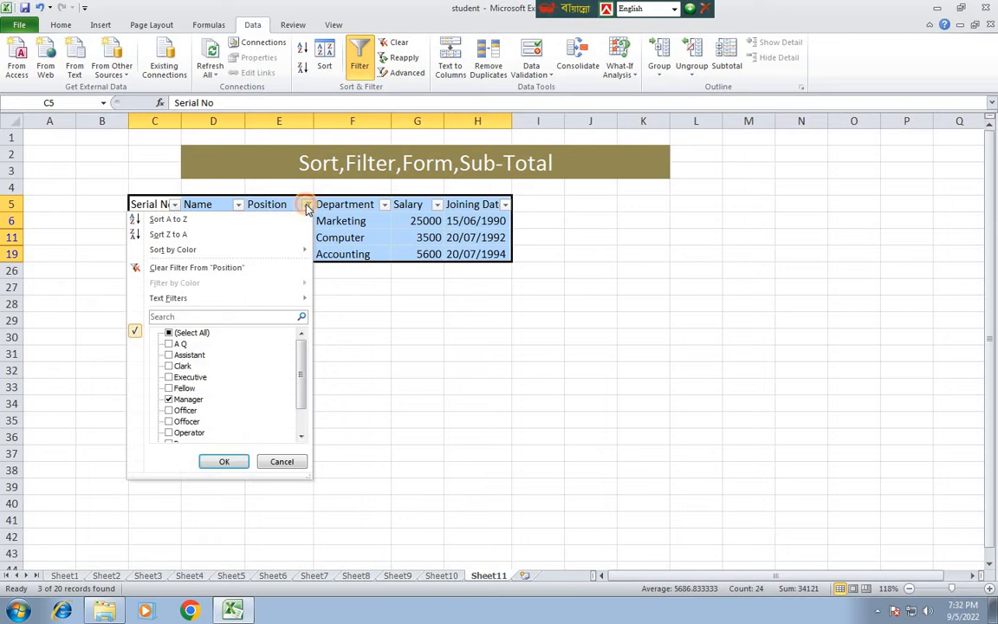
left_click(171, 400)
left_click(170, 378)
left_click(223, 460)
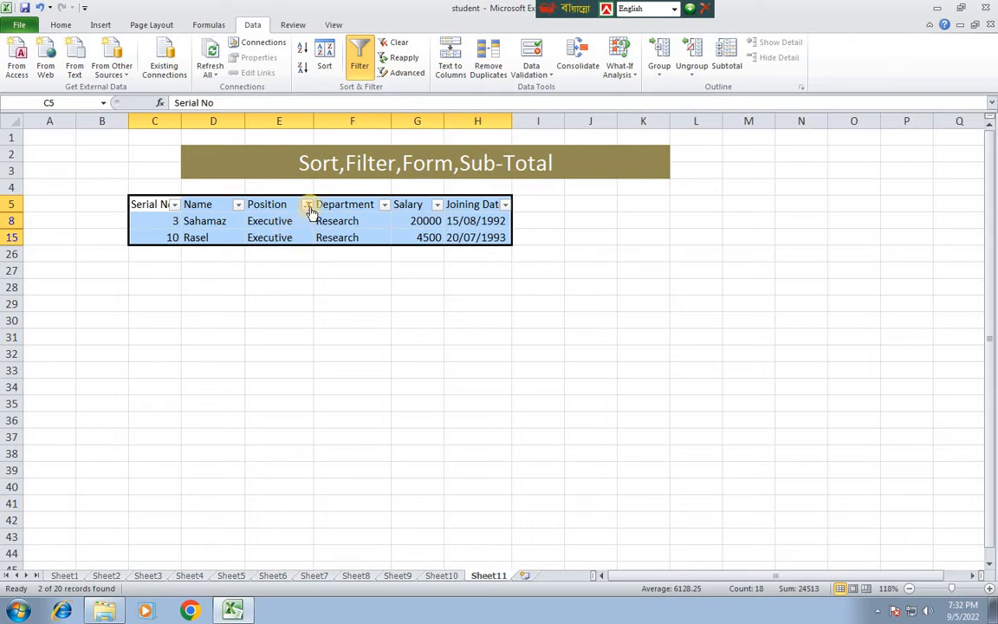
Change the Position filter to show only Assistant and Officer, excluding Executive.
left_click(307, 205)
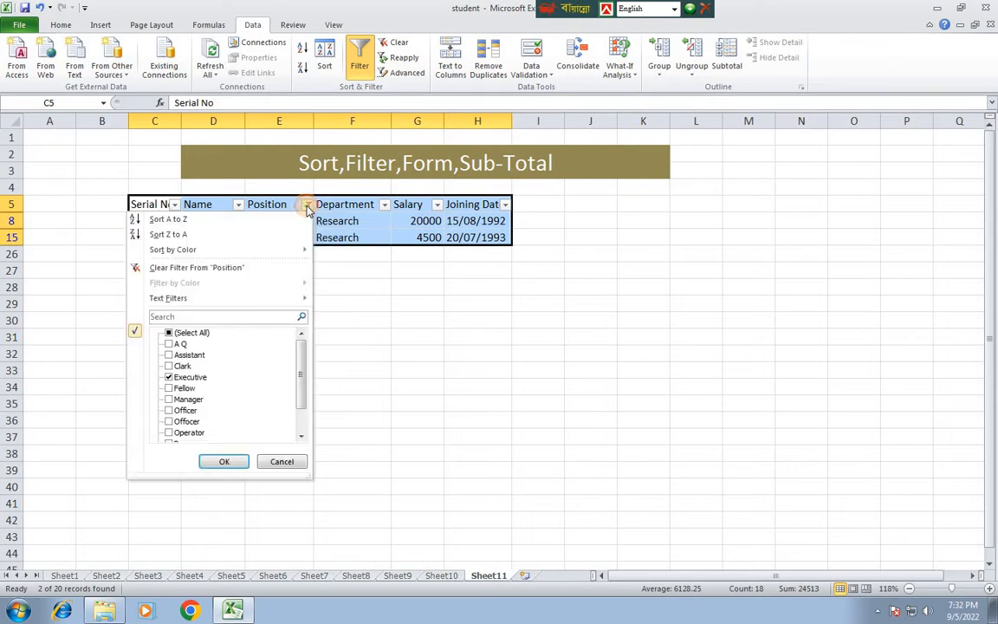
left_click(169, 377)
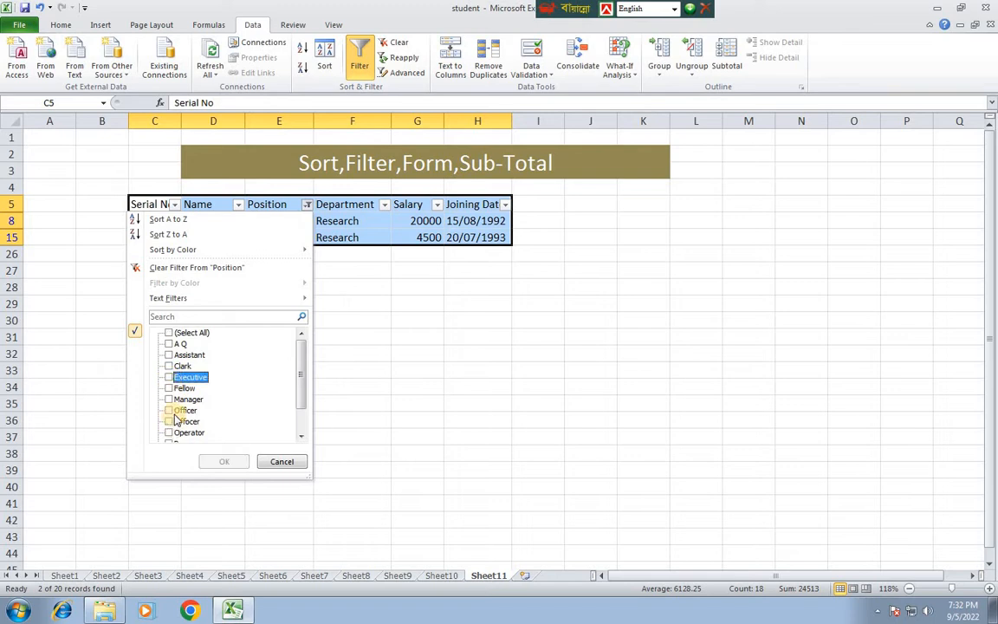
left_click(168, 355)
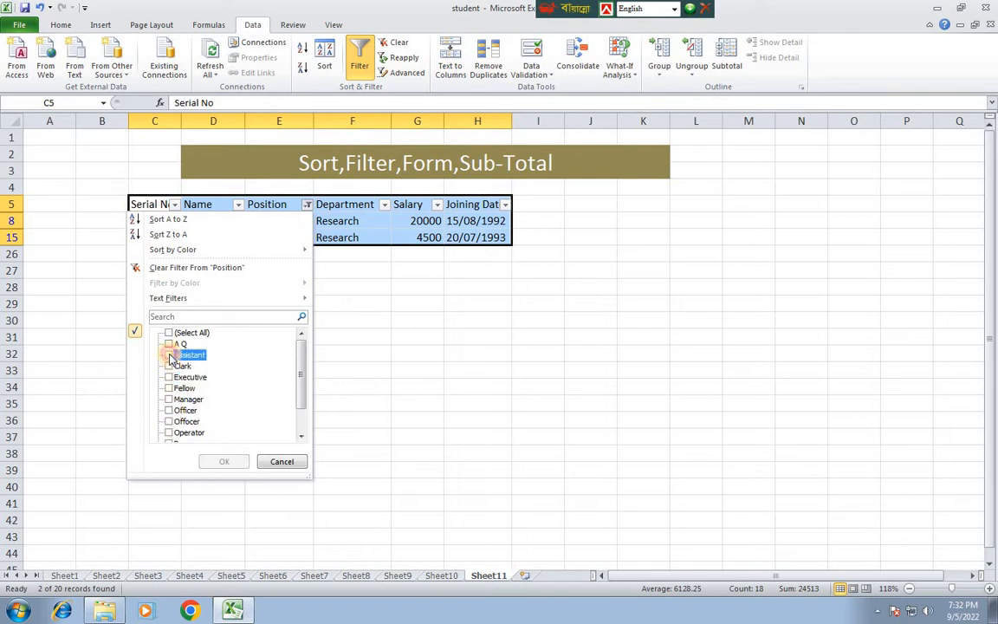
left_click(172, 411)
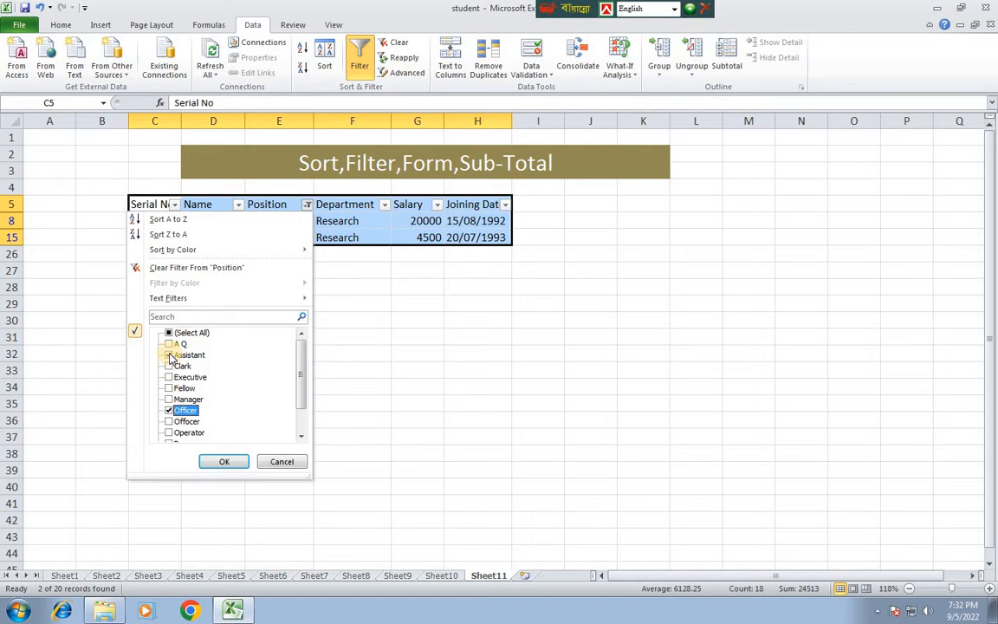
left_click(222, 461)
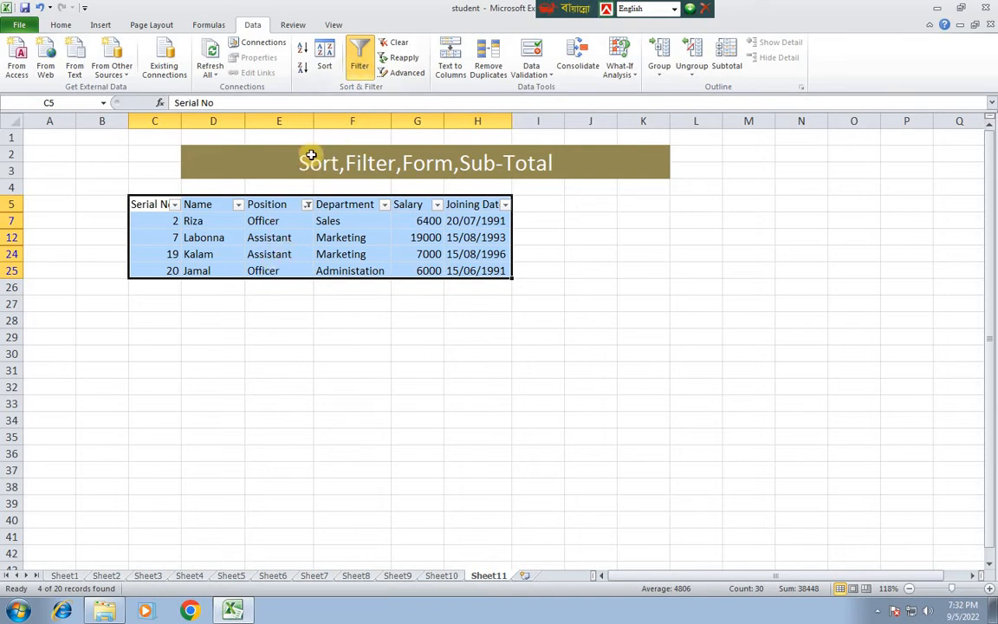
Reset the Position filter to show all positions.
left_click(308, 206)
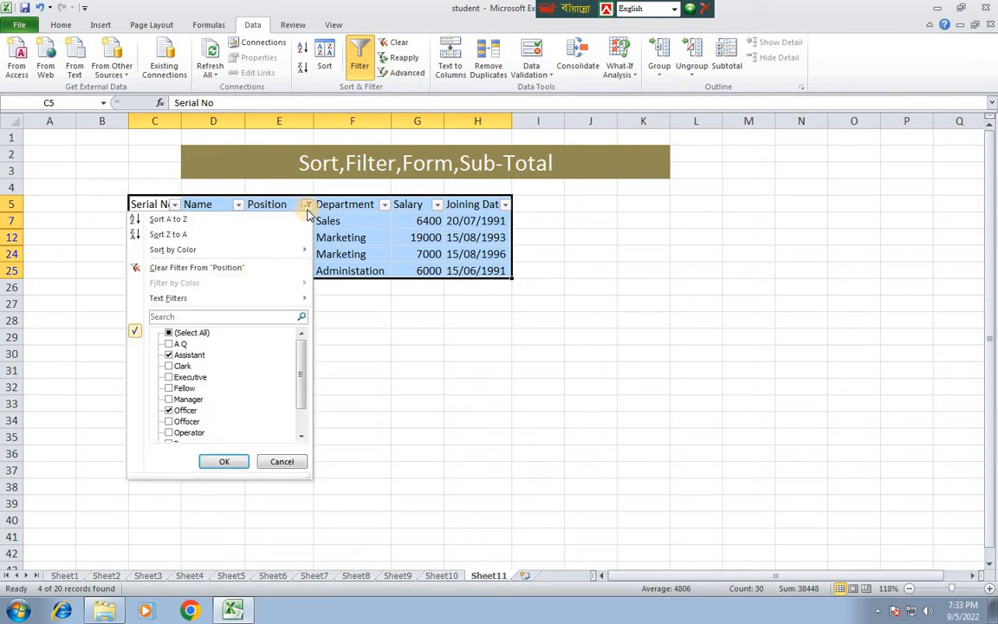
left_click(170, 333)
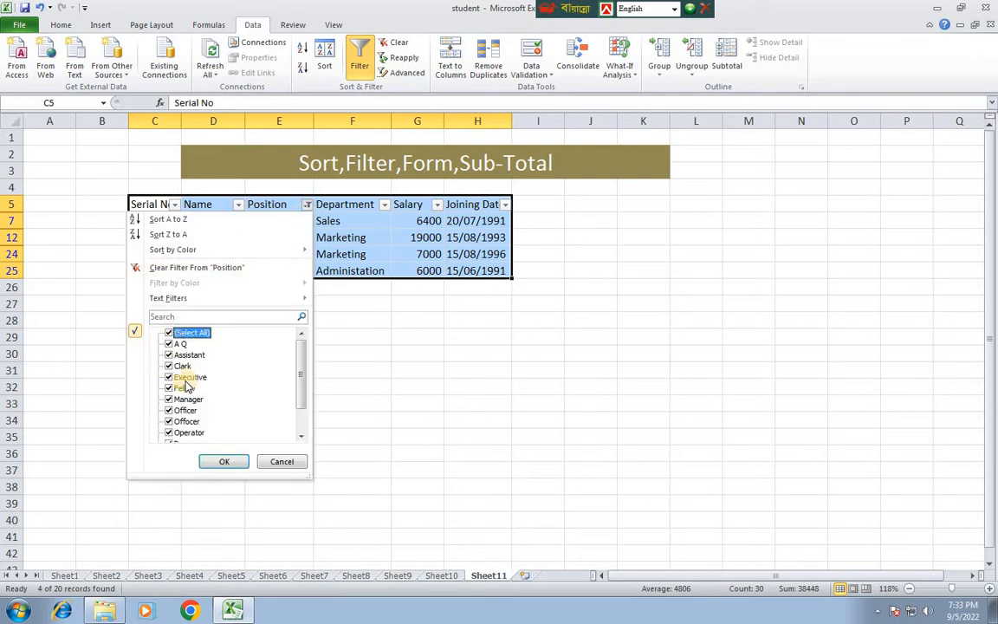
left_click(223, 461)
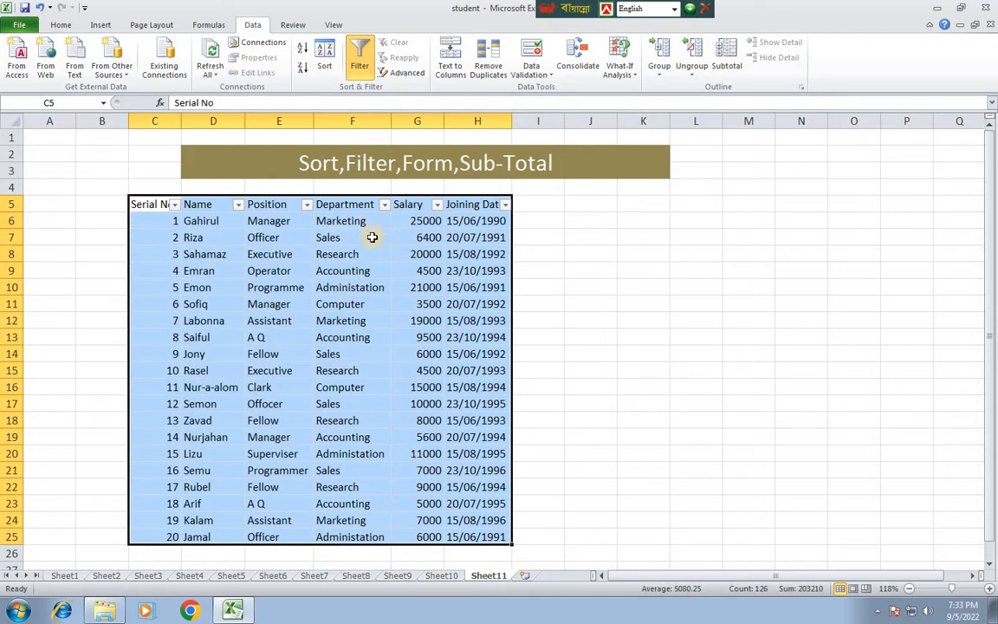
Filter the Department column to only Administation.
left_click(384, 205)
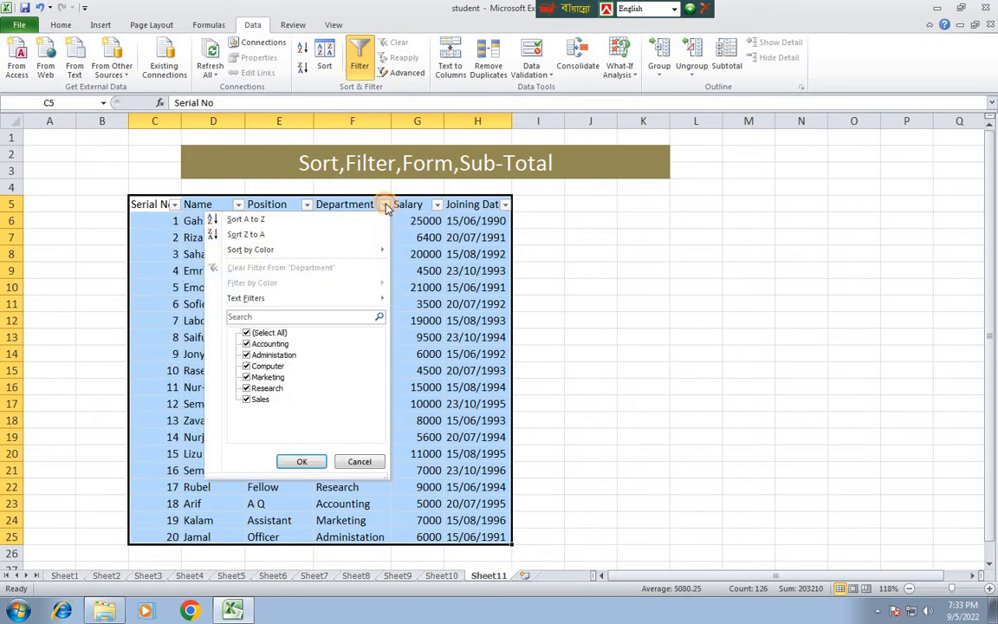
left_click(247, 334)
left_click(247, 355)
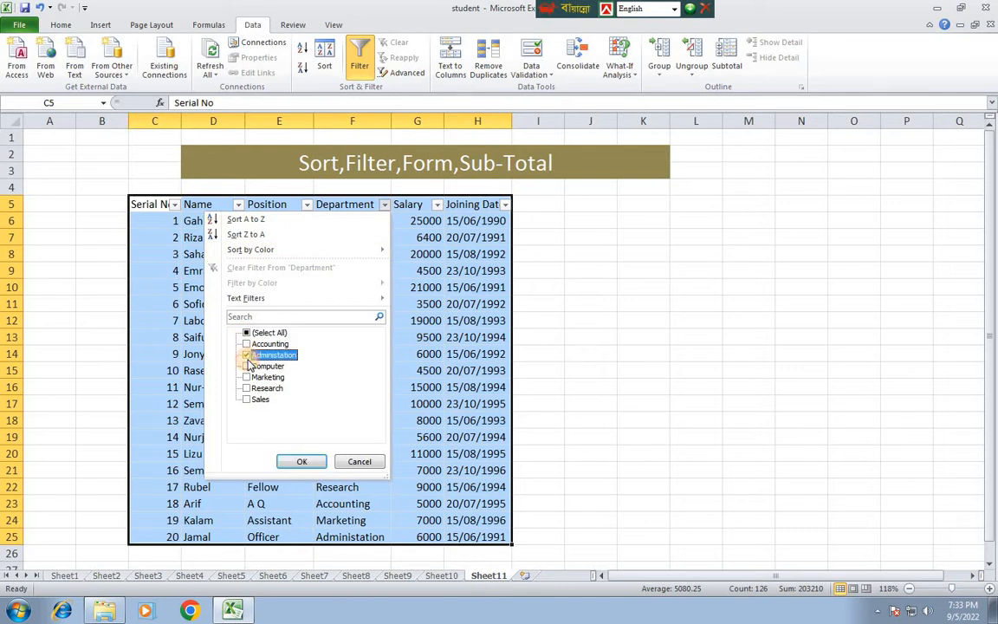
left_click(300, 462)
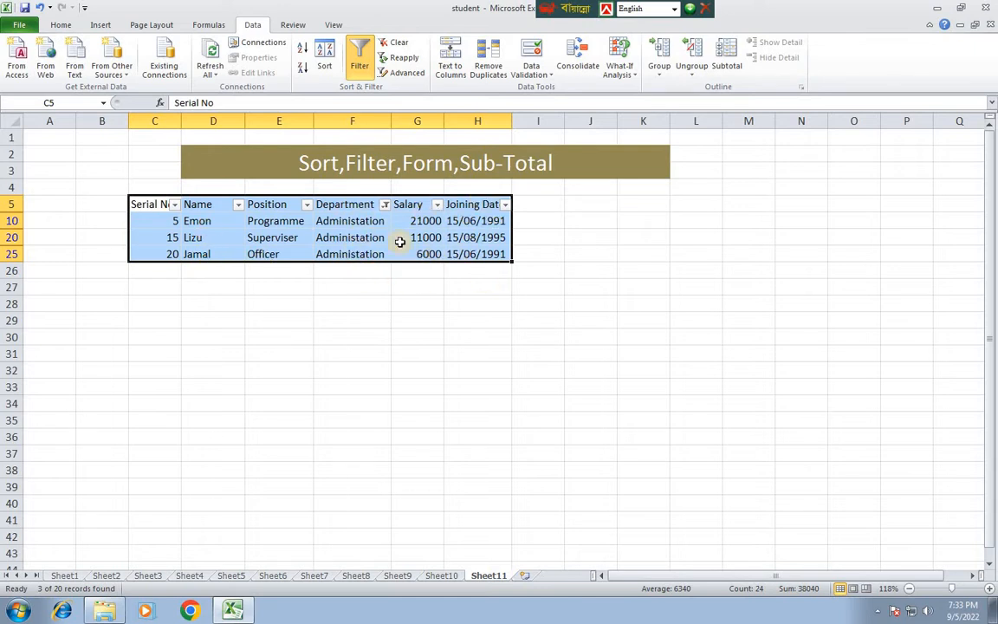
Reset the Department filter to show all departments and turn off filtering for the table.
left_click(386, 205)
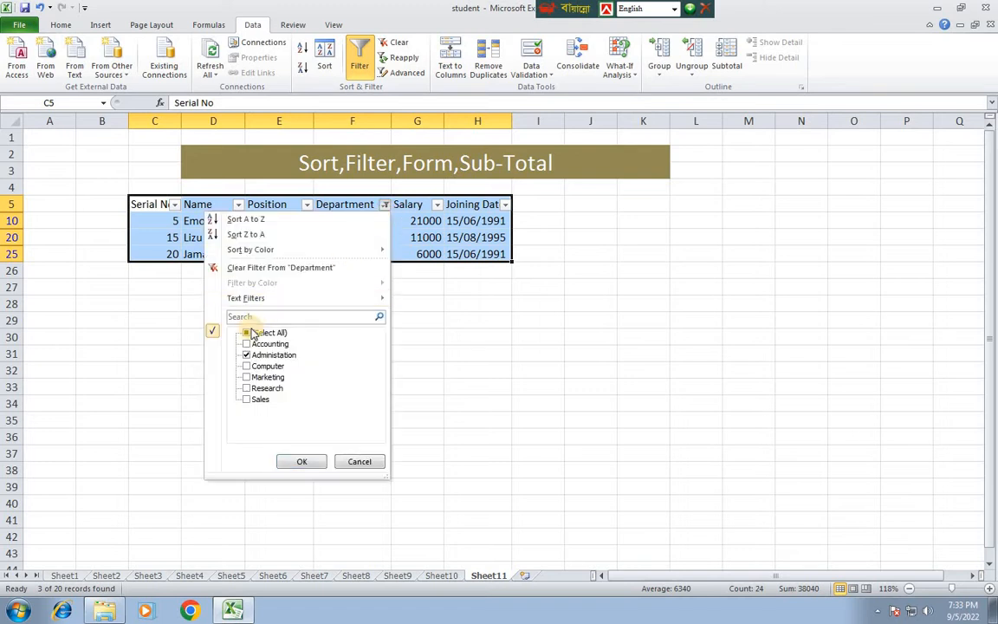
left_click(245, 334)
left_click(289, 460)
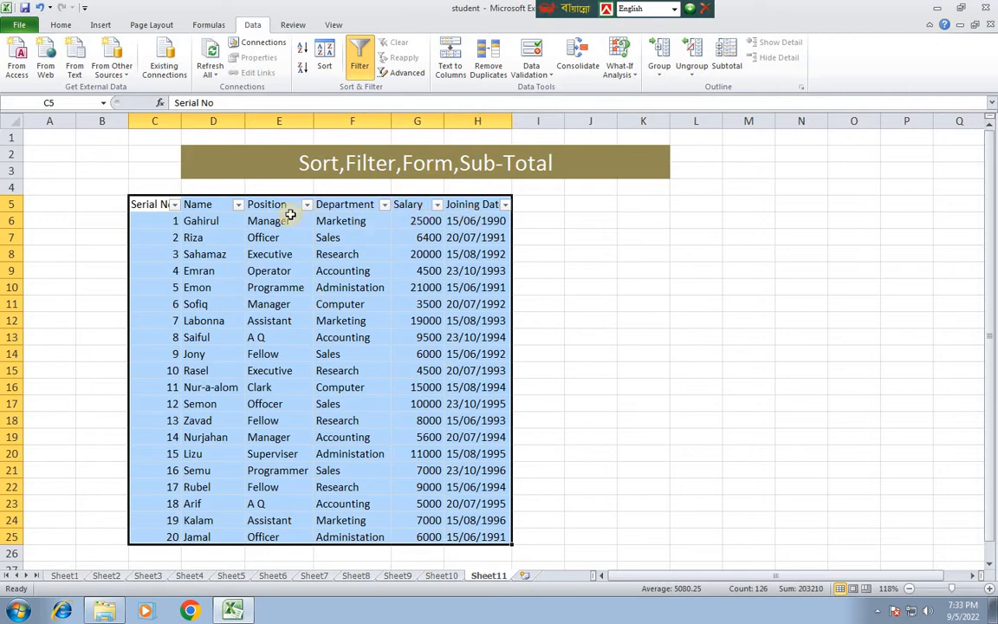
left_click(362, 64)
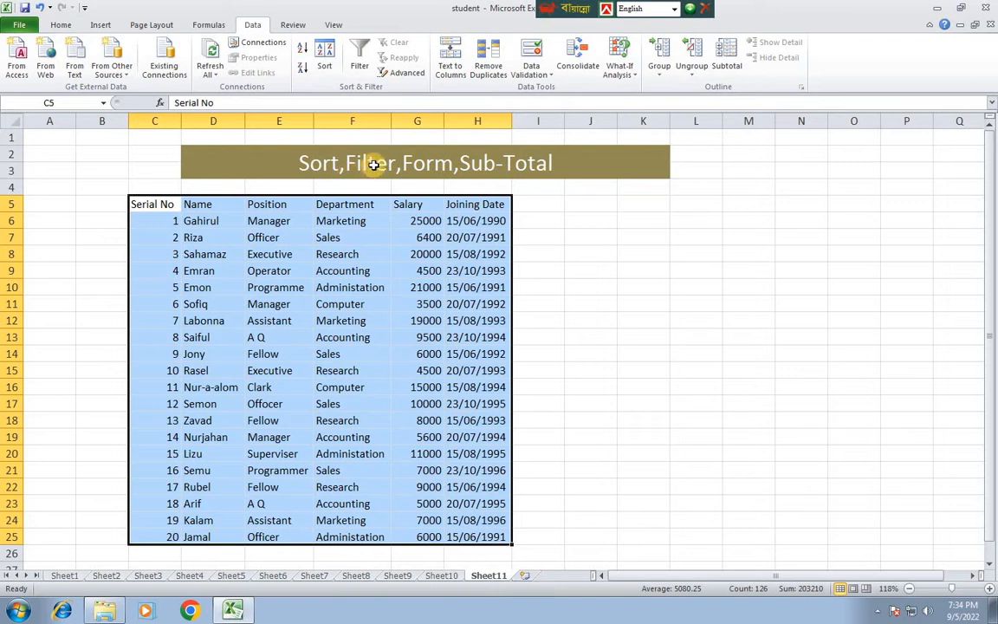
Open the ribbon customization options and list All Commands as the command source.
left_click(21, 26)
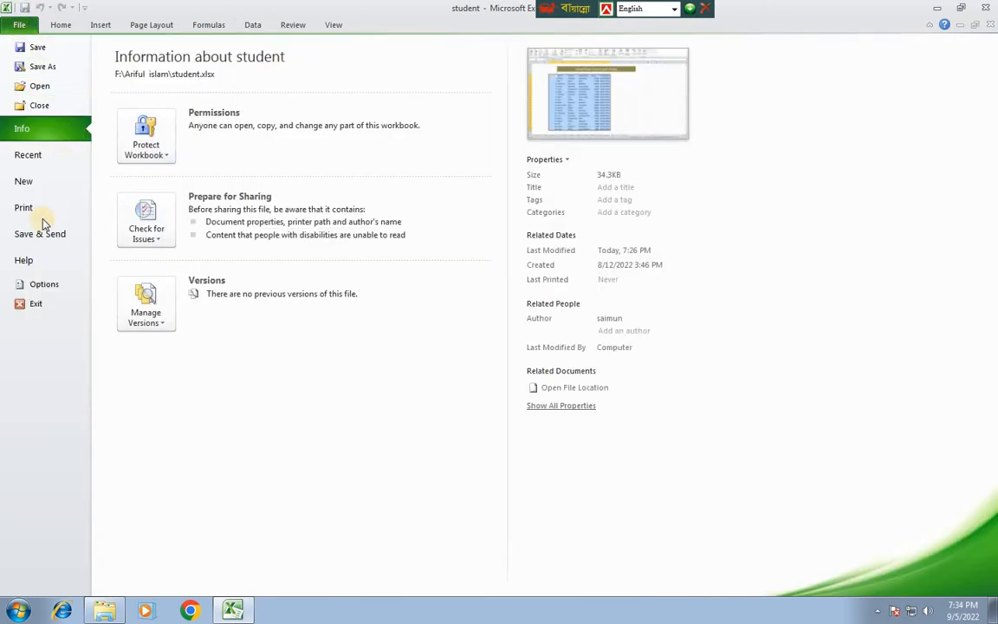
left_click(43, 286)
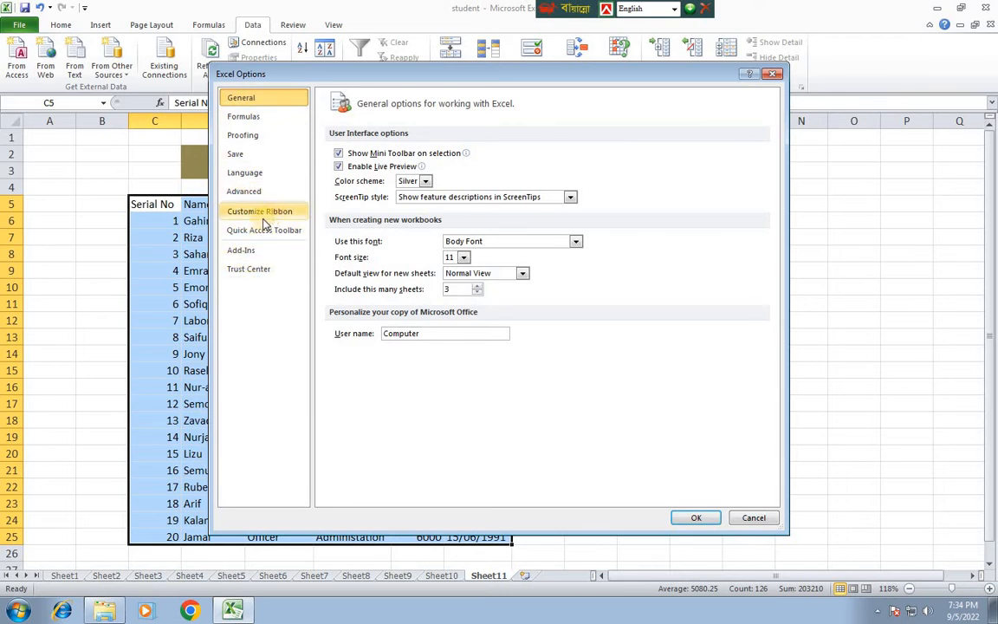
left_click(247, 194)
left_click(250, 211)
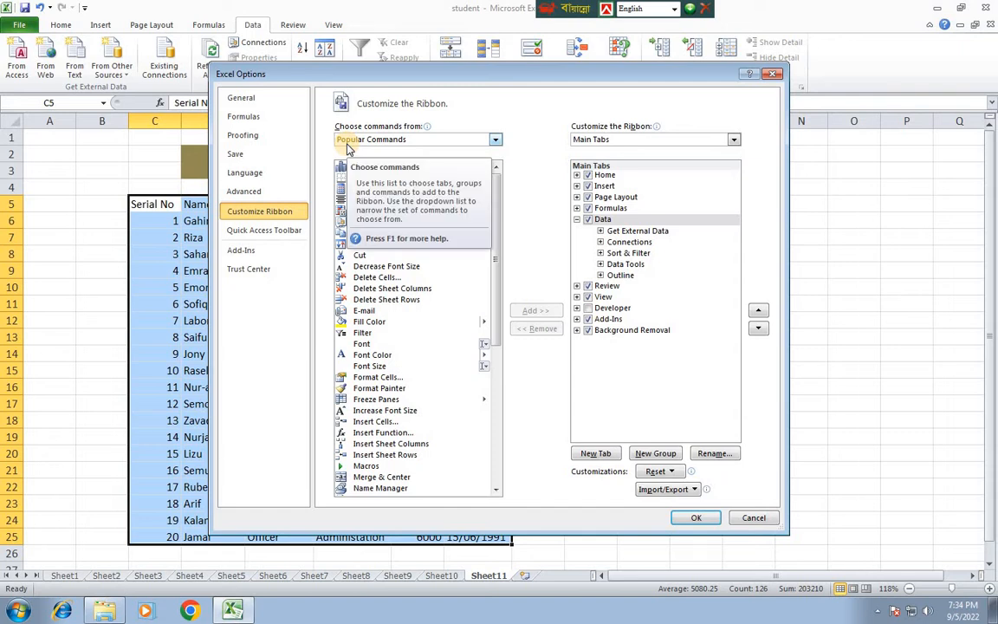
left_click(495, 141)
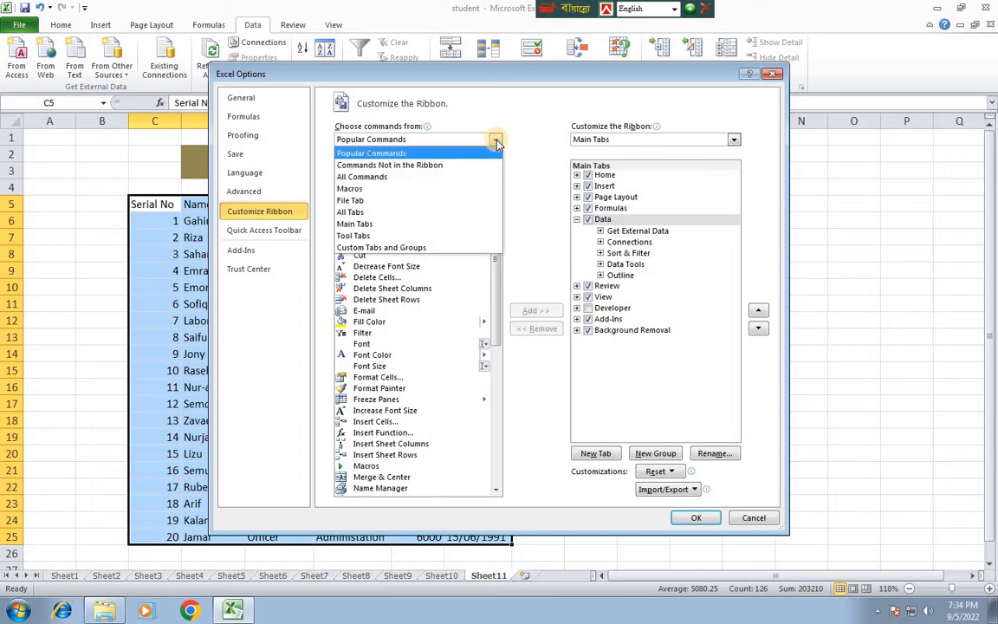
left_click(374, 178)
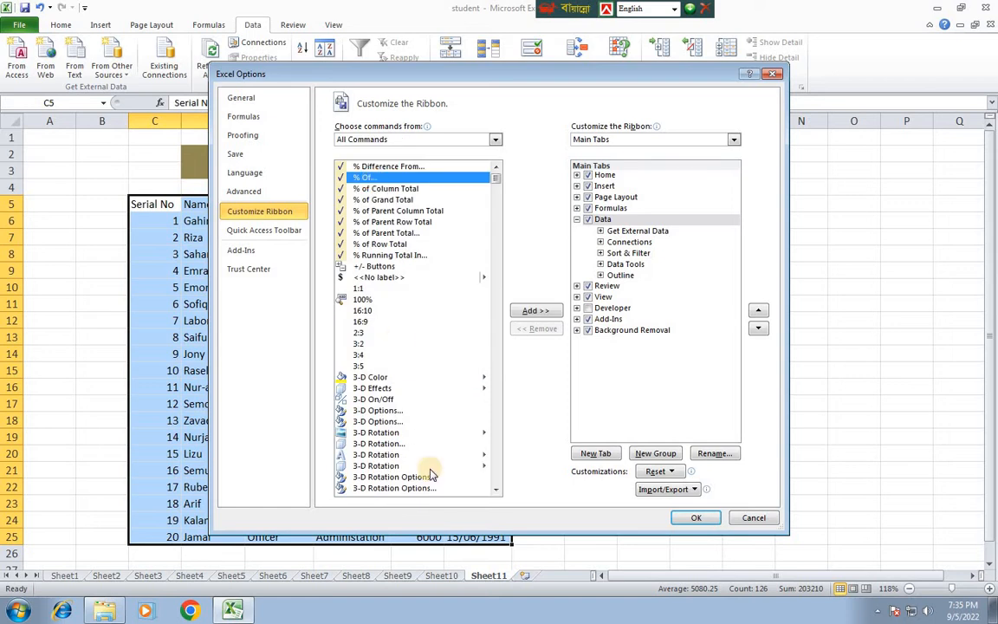
Find and select the Form... command in the list of all commands.
left_click(495, 190)
left_click_drag(498, 264, 490, 153)
left_click(365, 222)
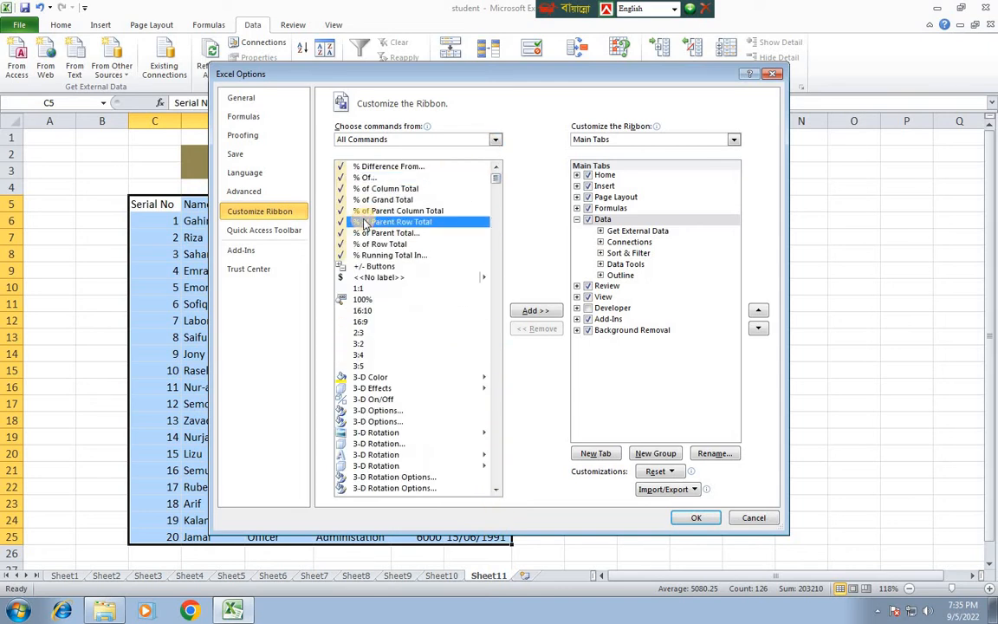
key("f")
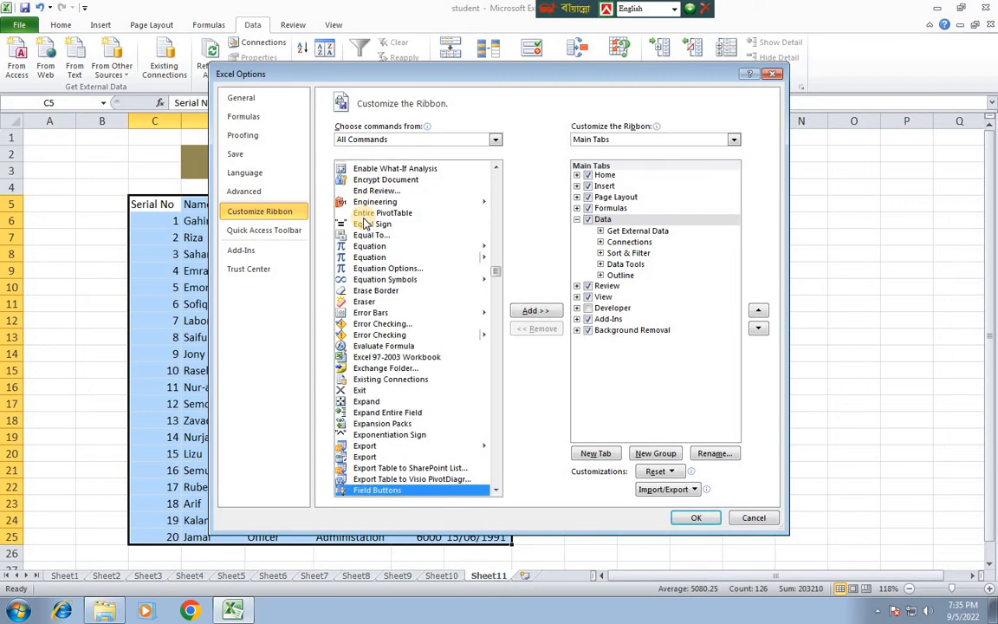
scroll(434, 352, "down", 7)
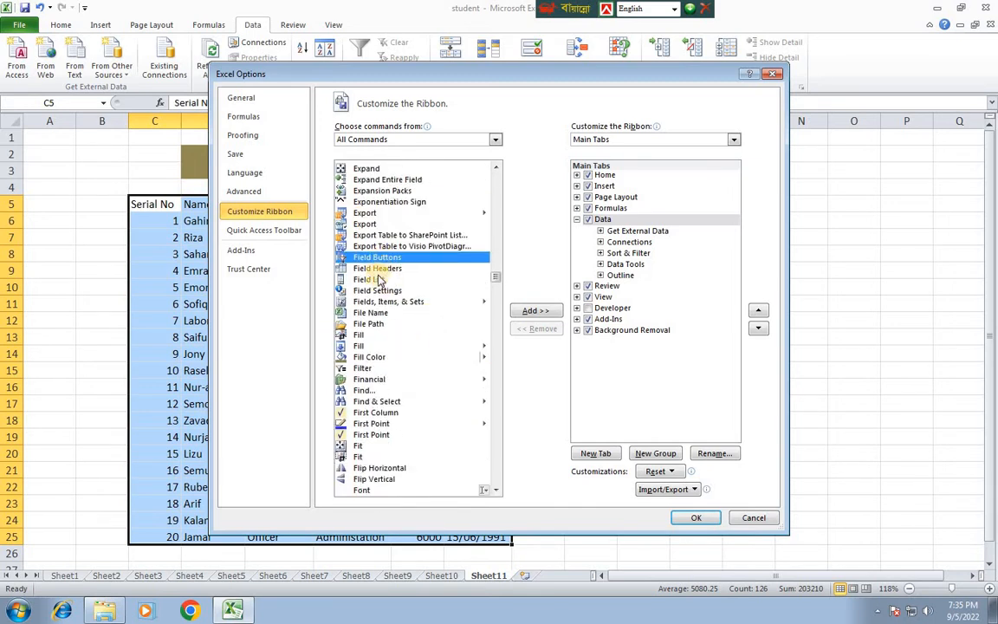
scroll(374, 381, "down", 1)
scroll(374, 381, "down", 3)
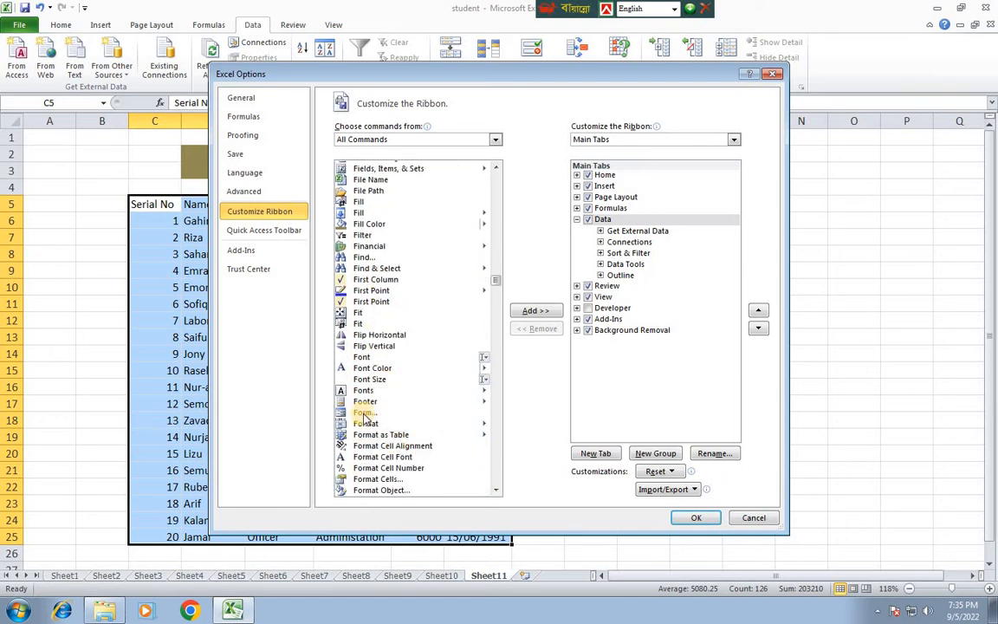
left_click(363, 413)
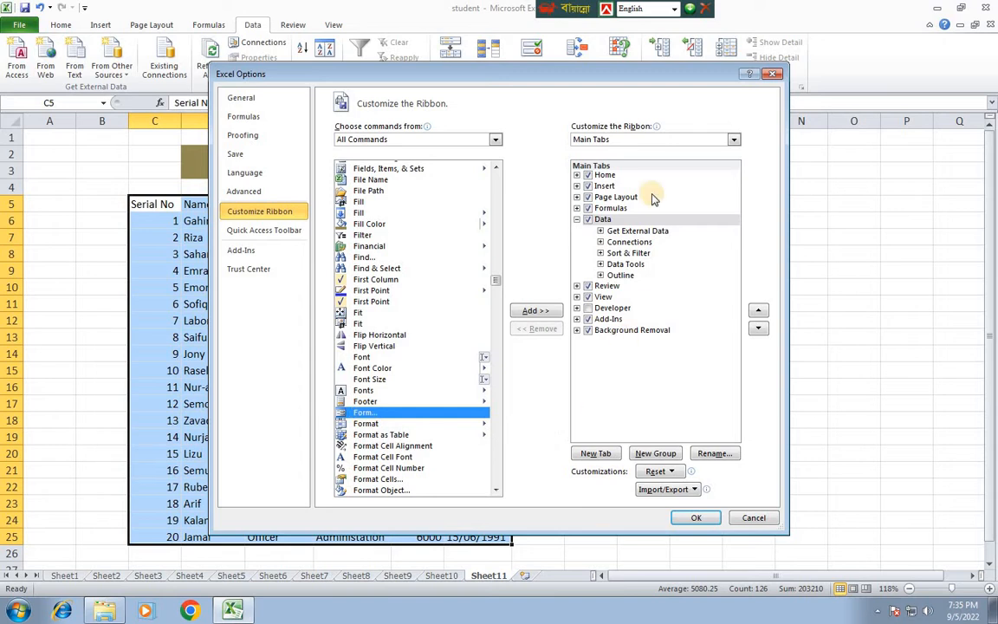
Create a custom ribbon tab after Data, add the Form command to its new group, and apply the customization.
left_click(537, 311)
left_click(500, 343)
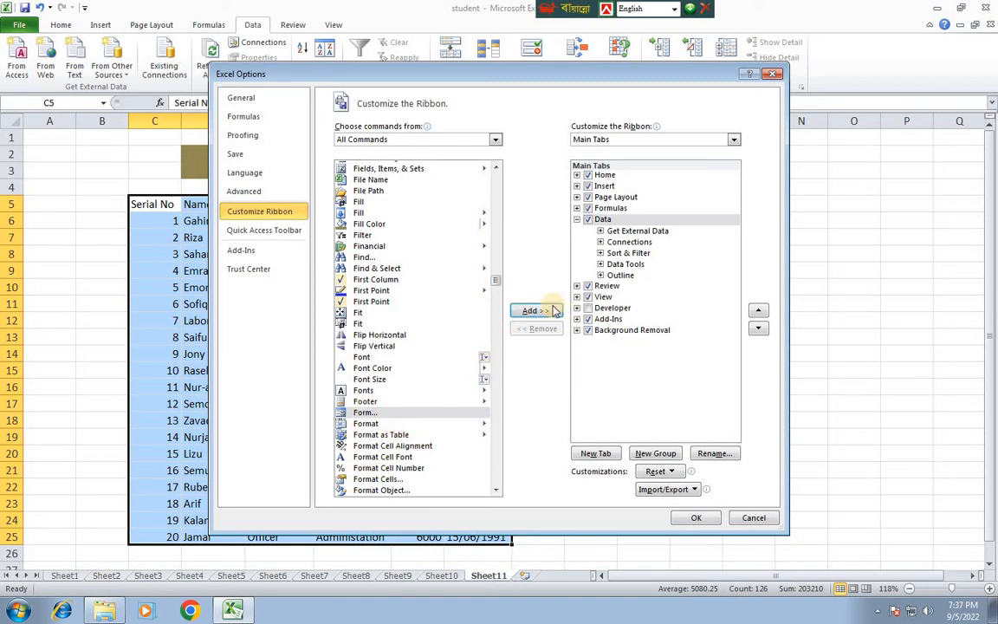
left_click(595, 453)
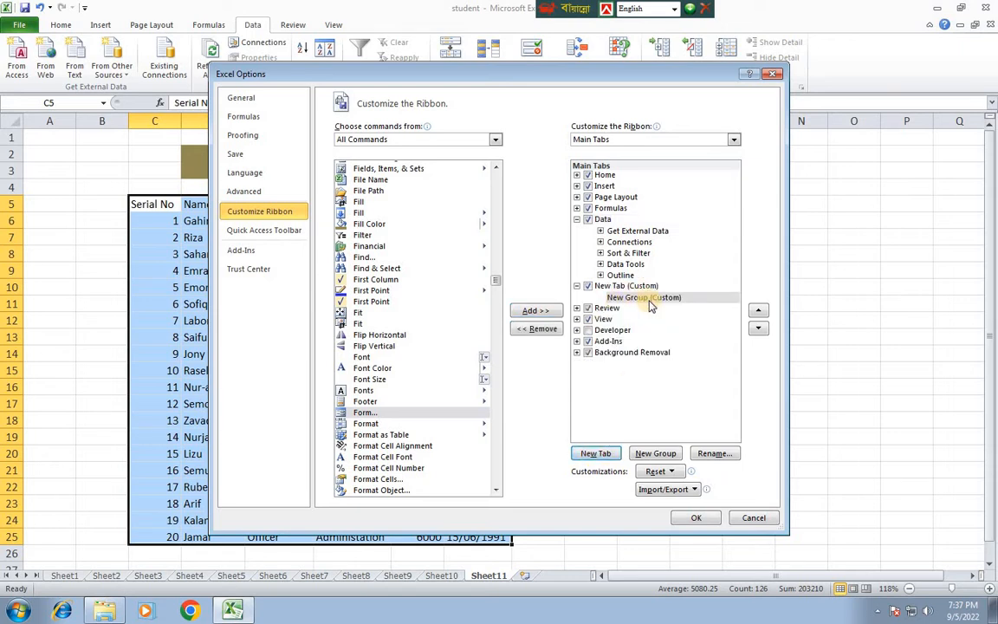
left_click(537, 312)
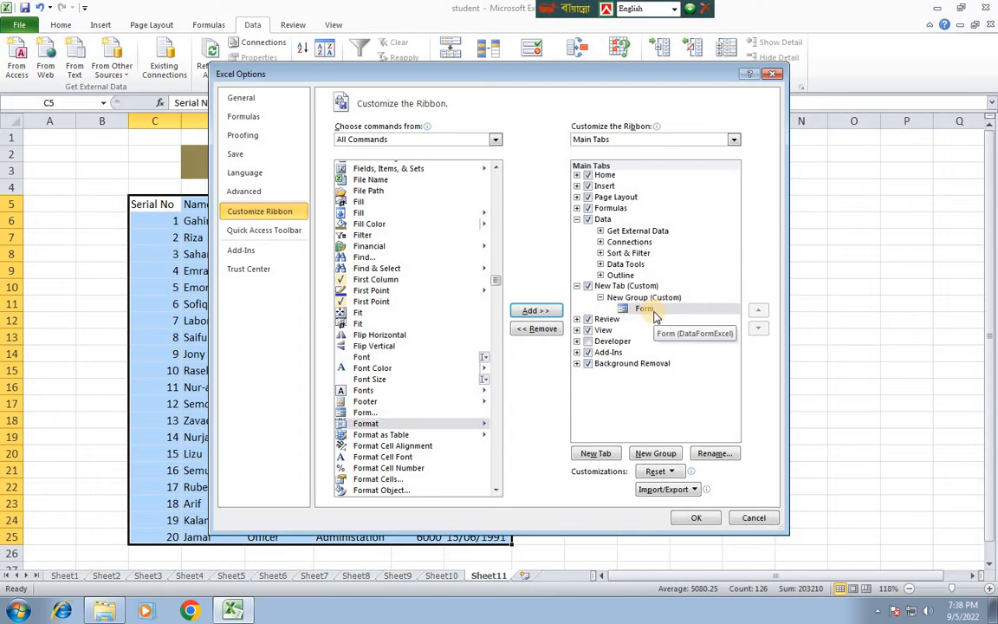
left_click(697, 520)
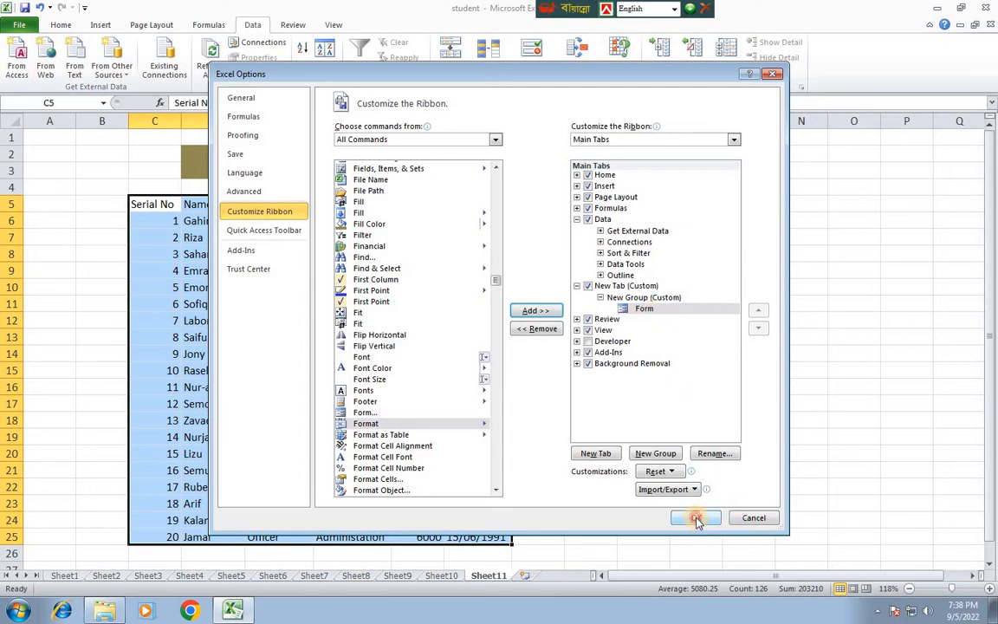
left_click(697, 520)
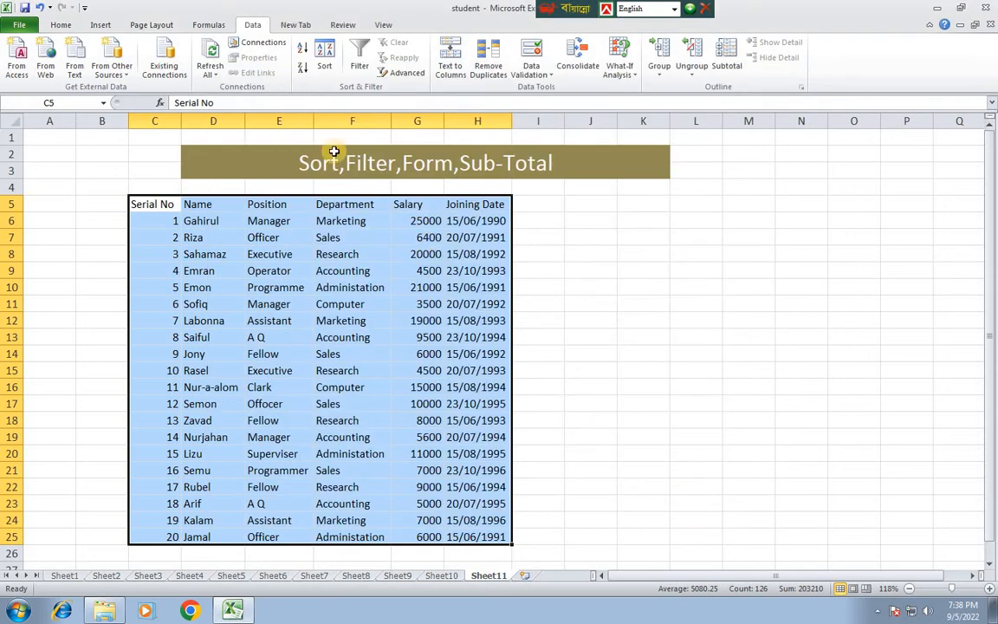
Open the data form for the employee table and browse forward to the fifth record.
left_click(292, 25)
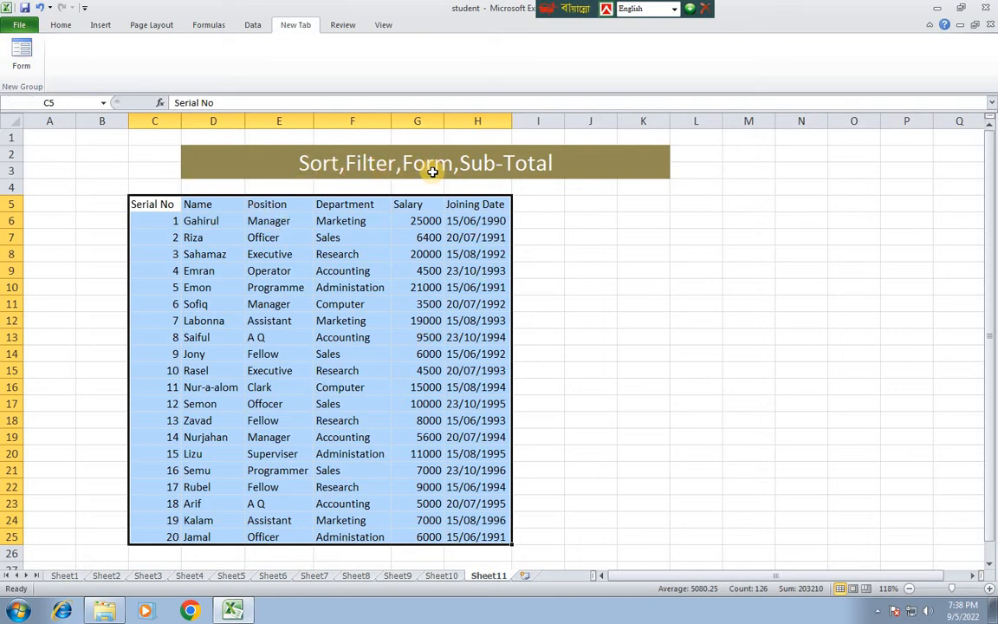
left_click(22, 52)
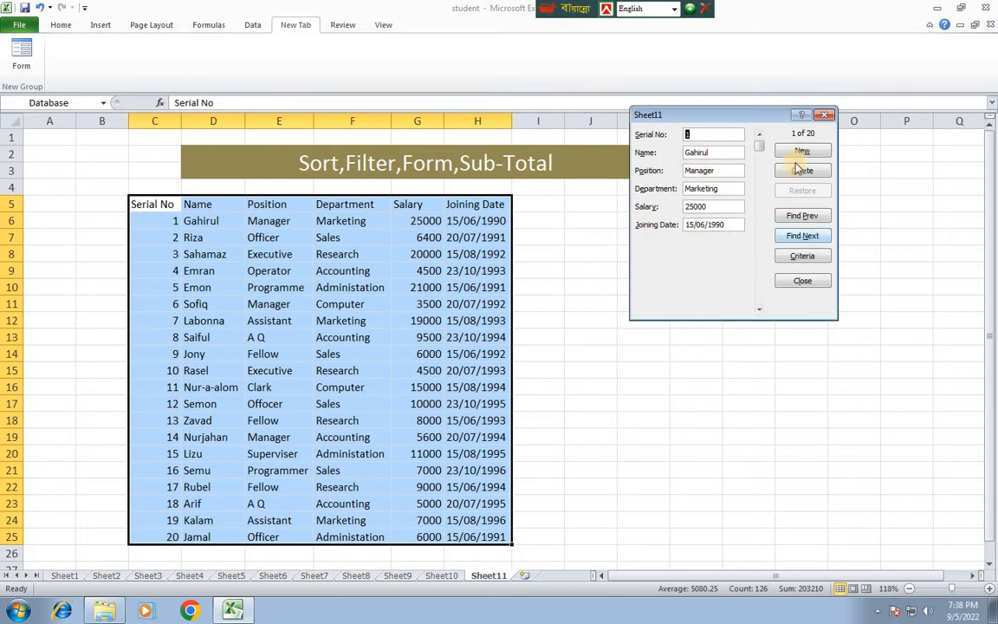
left_click(802, 236)
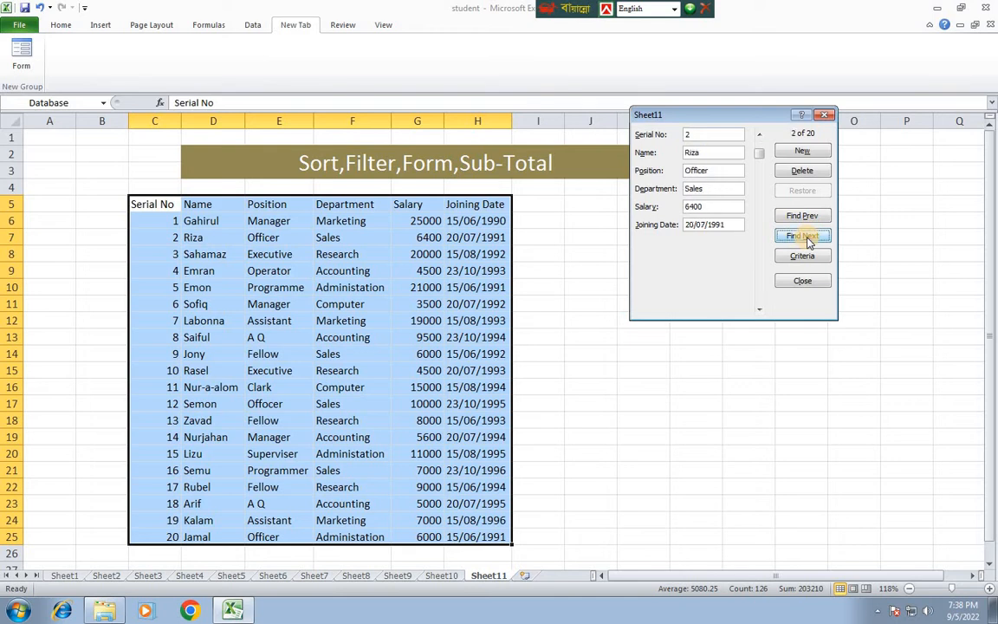
left_click(802, 236)
left_click(802, 235)
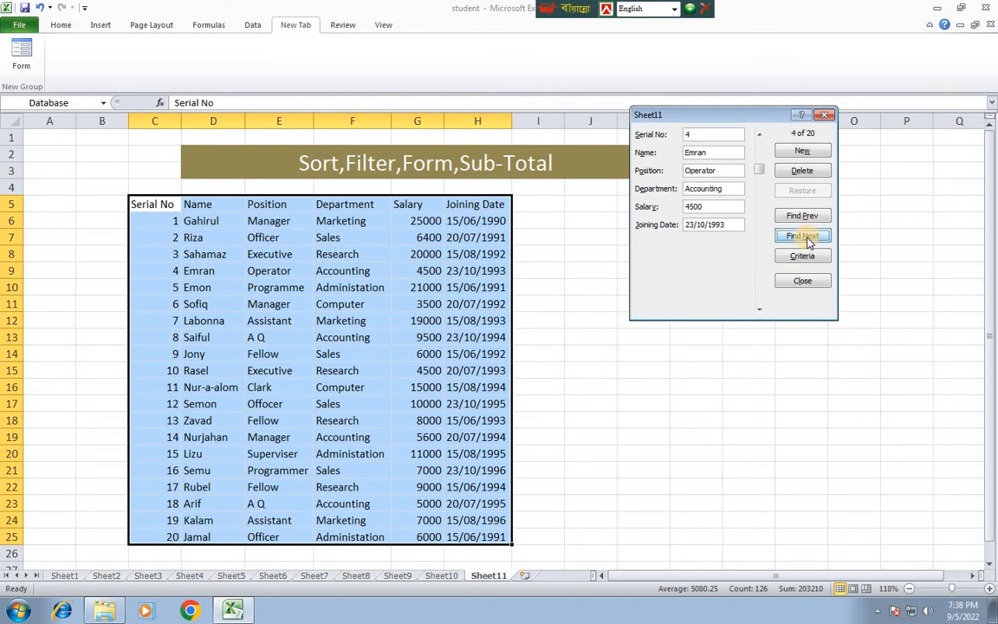
left_click(802, 235)
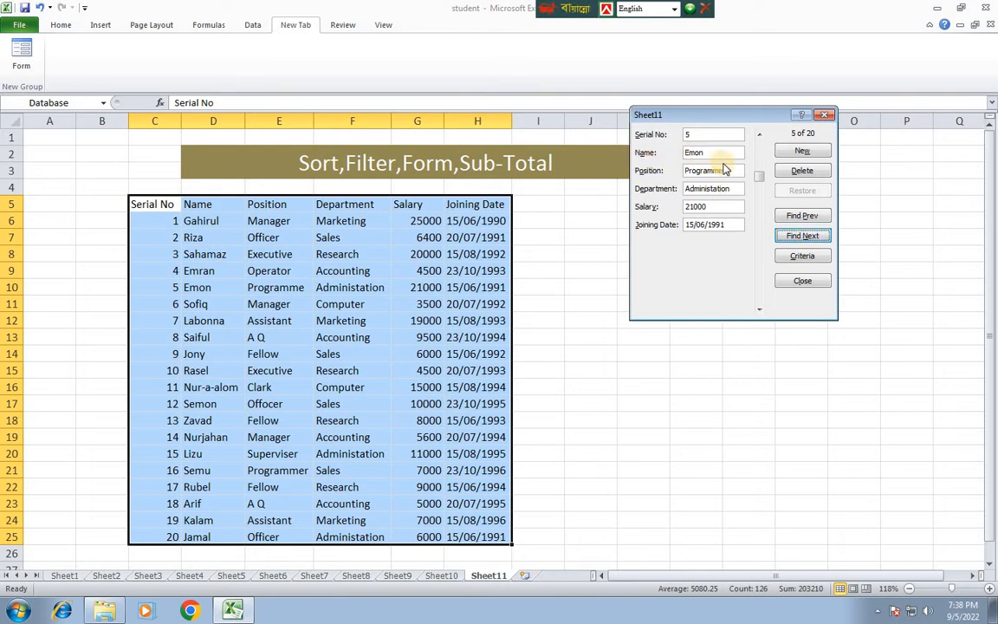
Change the fifth record's employee name, salary to 210000 and joining date to 15/06/2022, commit the edits and close the form.
left_click(677, 154)
left_click(686, 157)
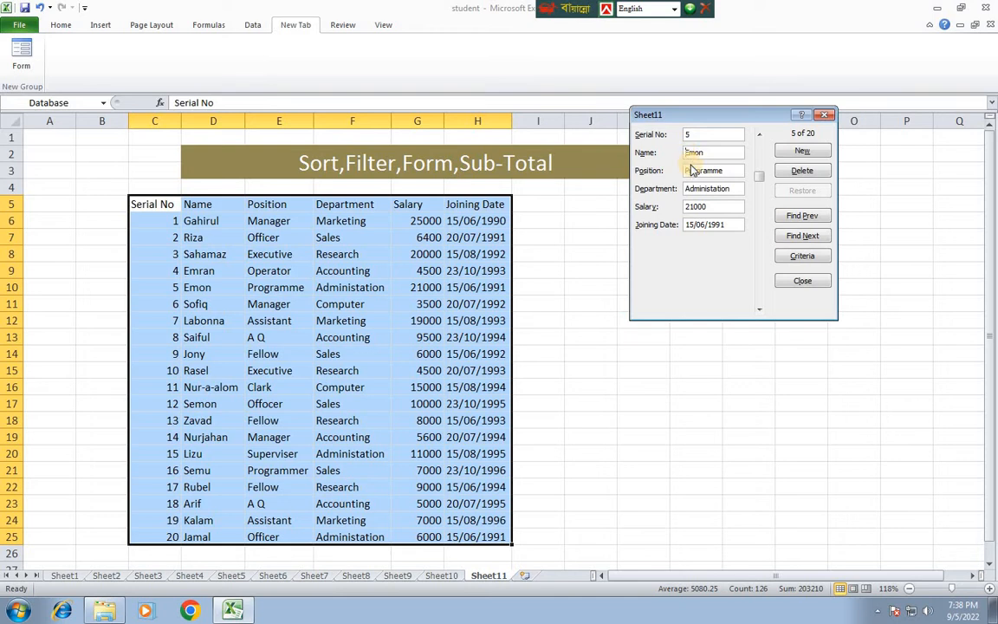
type("Re")
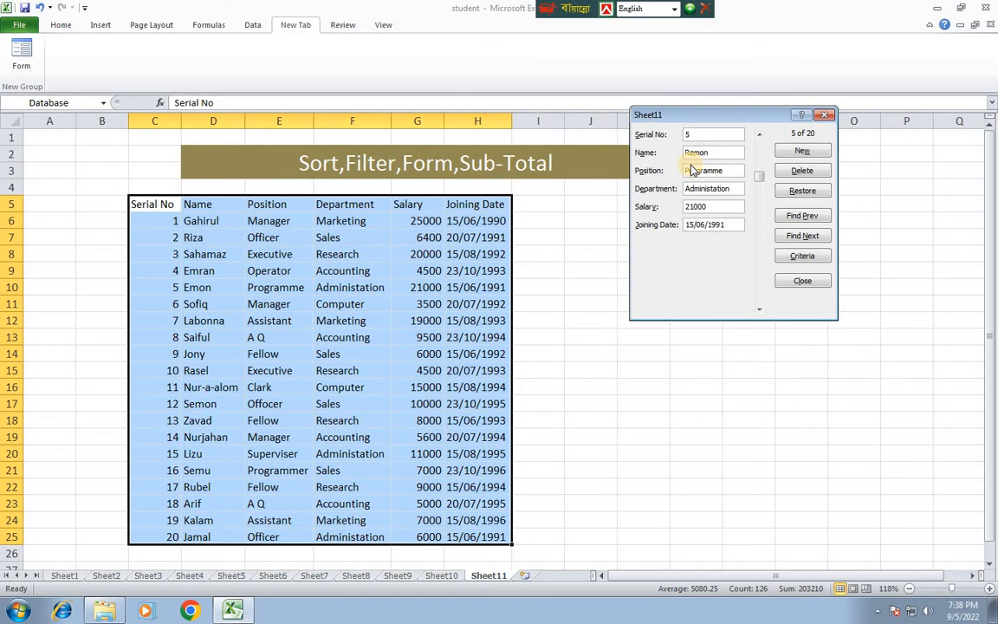
left_click(694, 208)
left_click(712, 206)
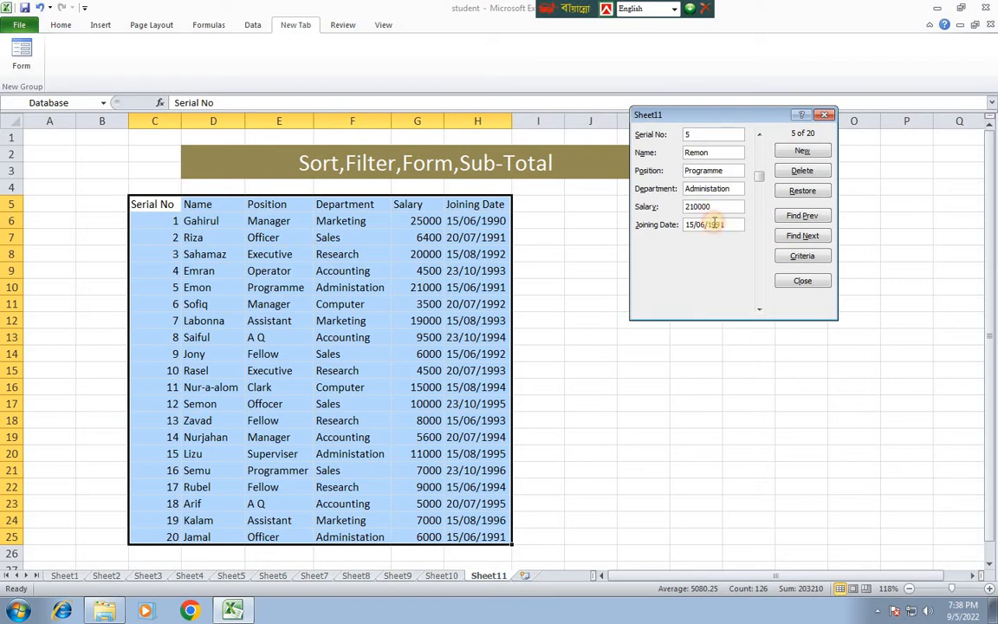
left_click_drag(724, 225, 711, 224)
type("2022")
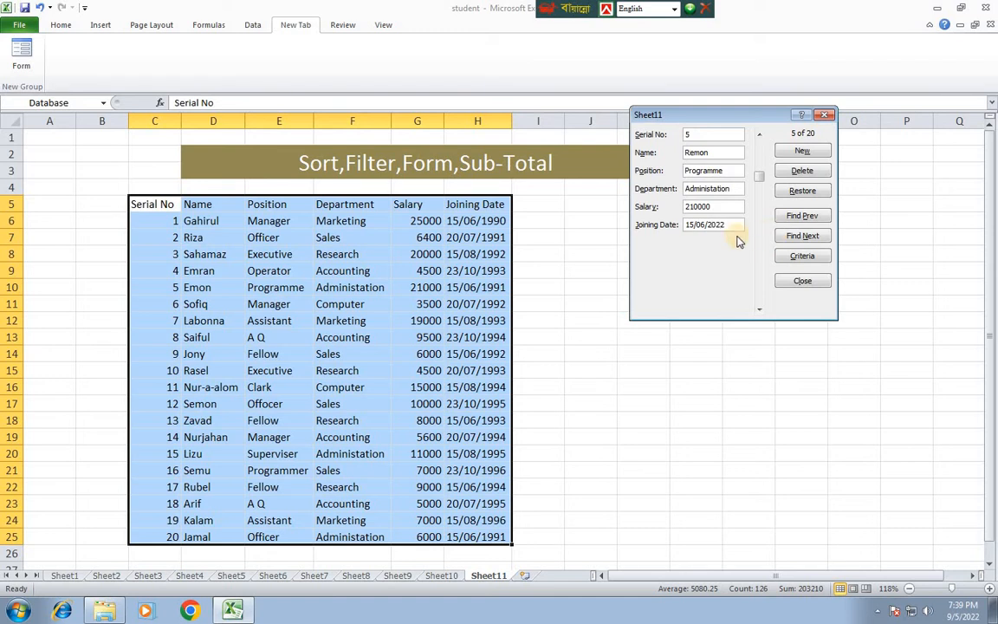
left_click(803, 261)
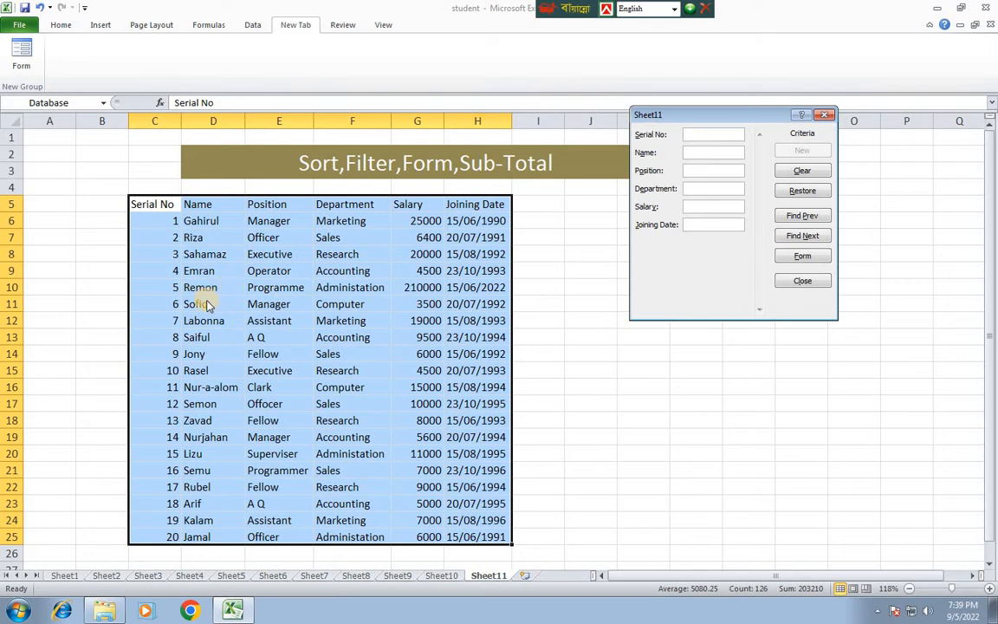
left_click(826, 116)
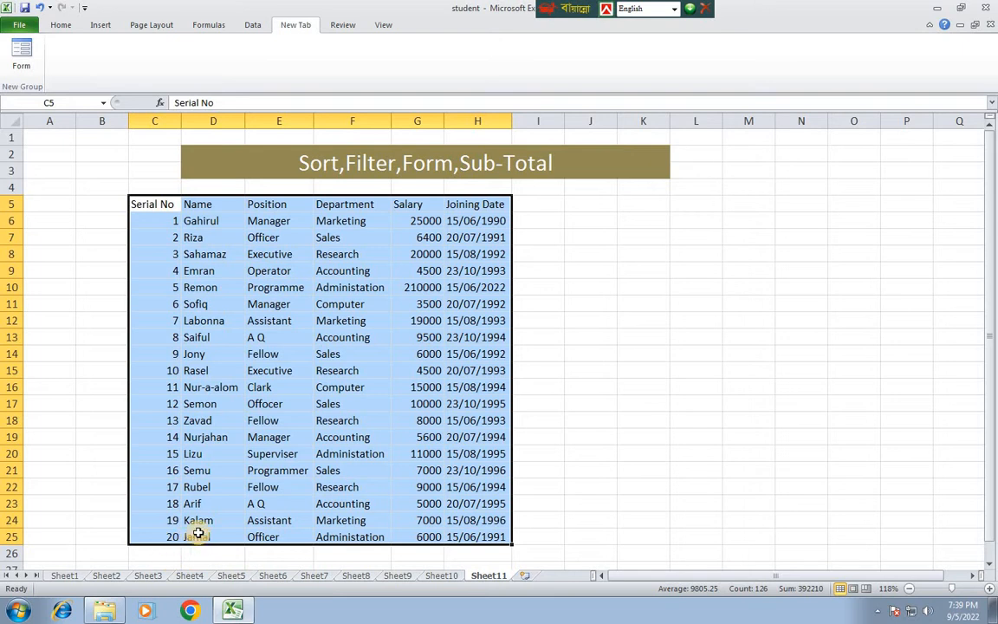
Add a form record with serial 21, an employee name, position off, department com, salary 15000 and joining date 20/08/2022; close the form.
left_click(25, 59)
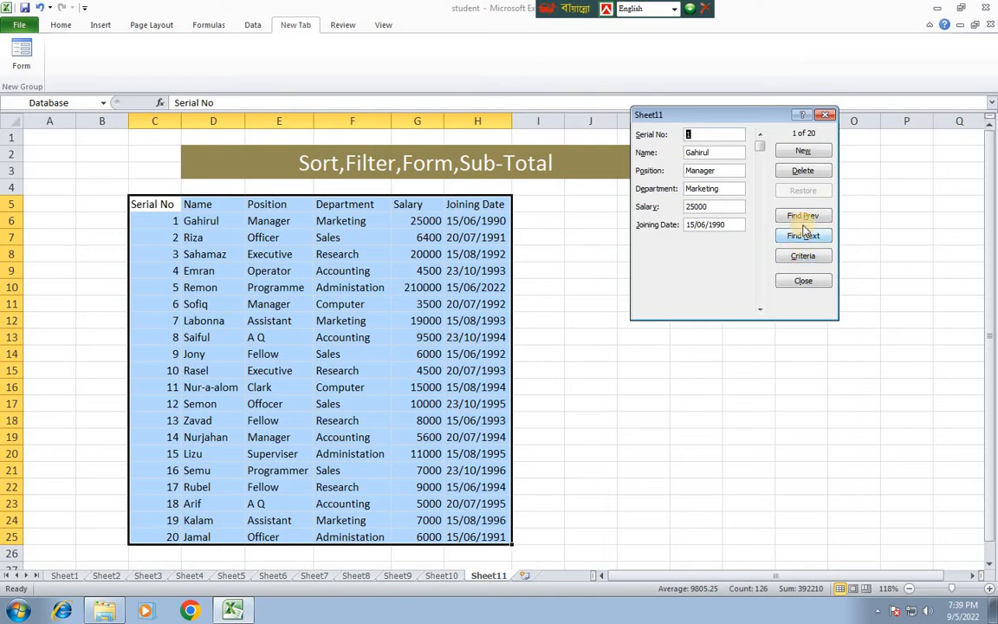
left_click(804, 153)
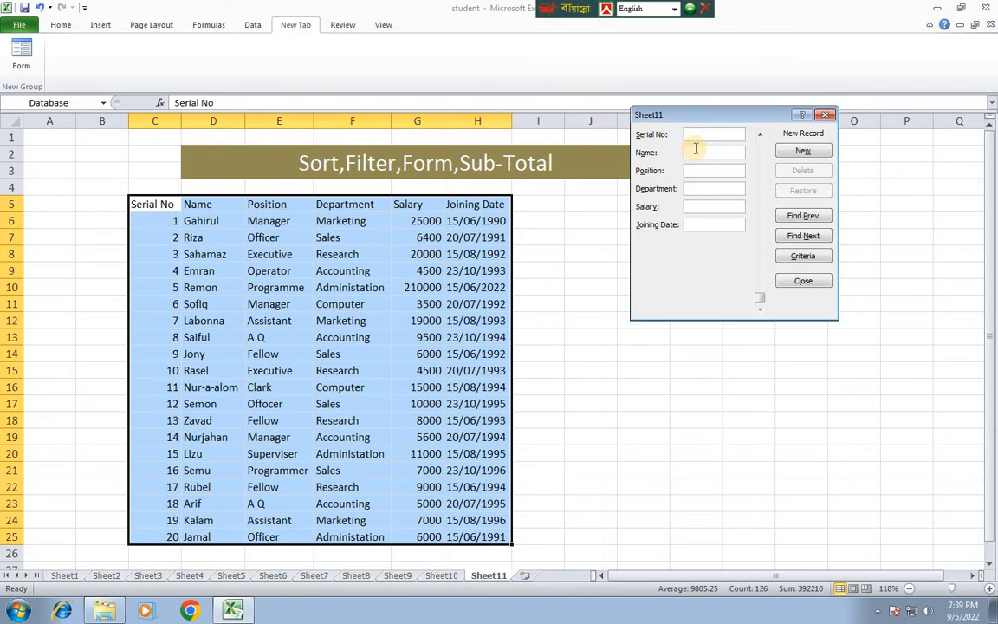
type("21")
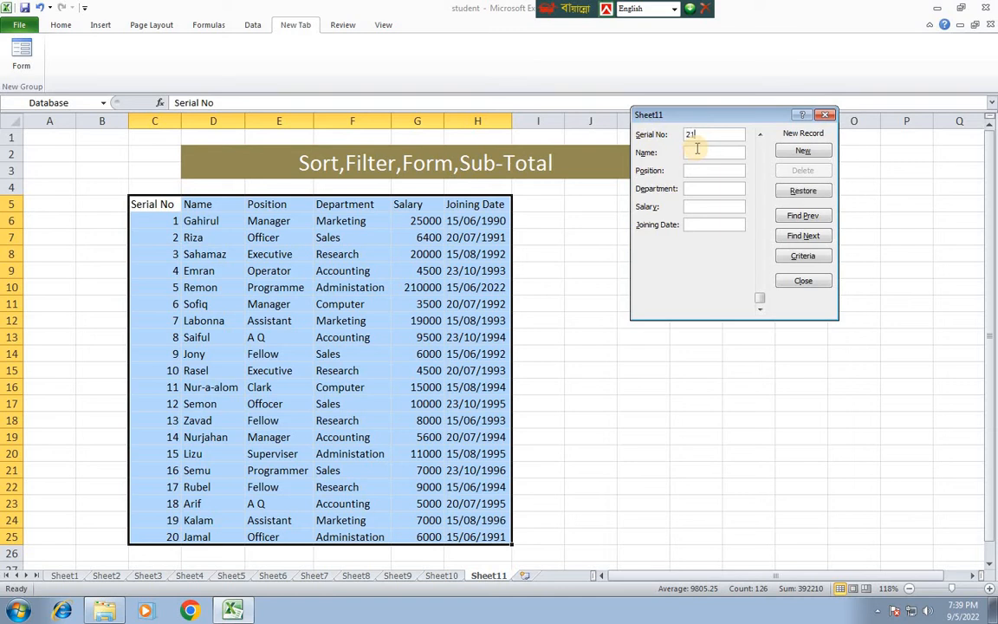
left_click(696, 150)
type("athi")
left_click(698, 169)
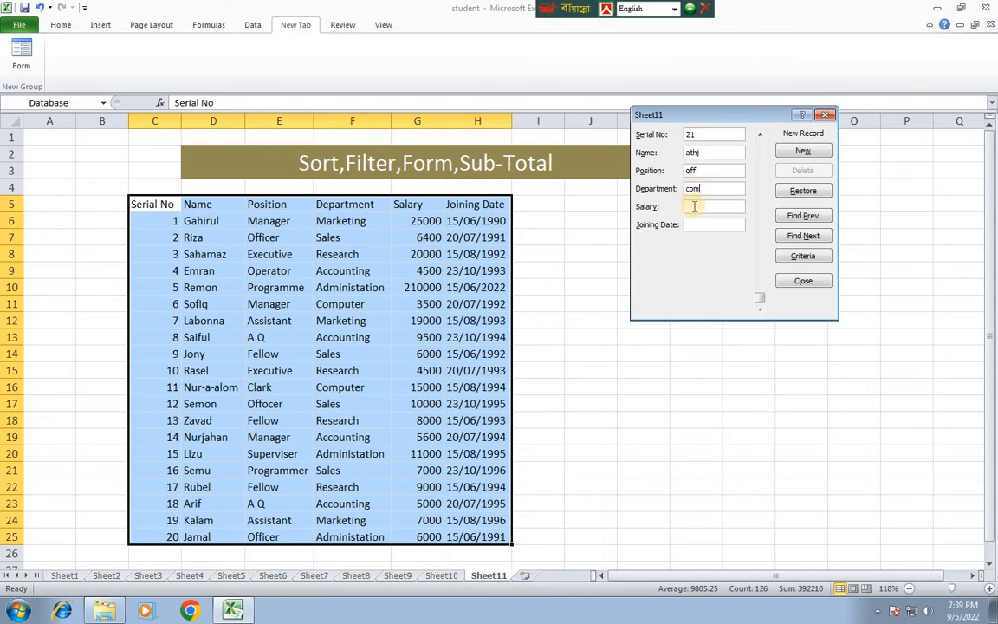
left_click(695, 207)
left_click(691, 225)
left_click(798, 258)
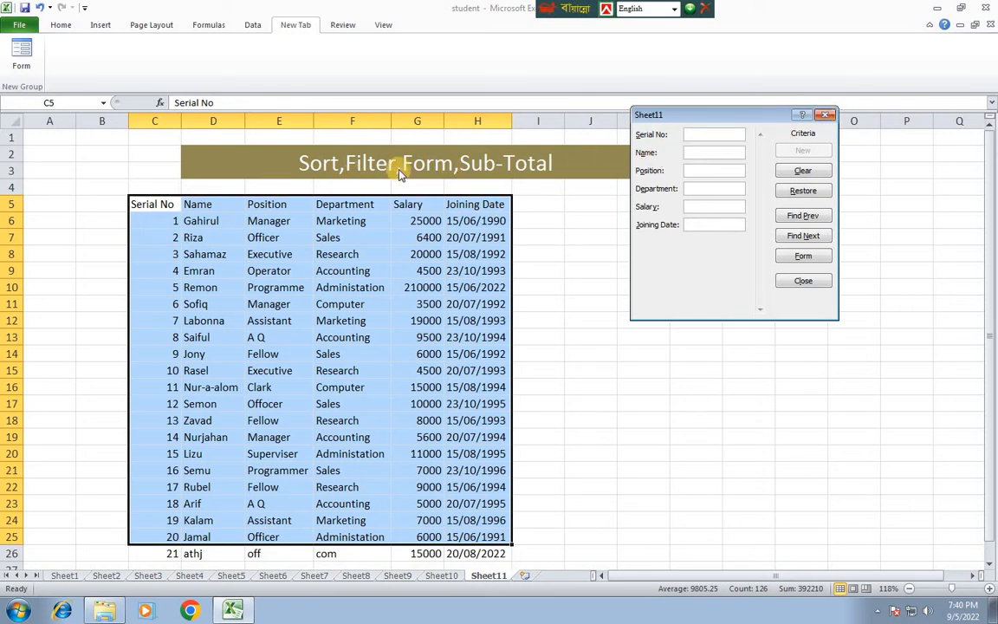
left_click(825, 115)
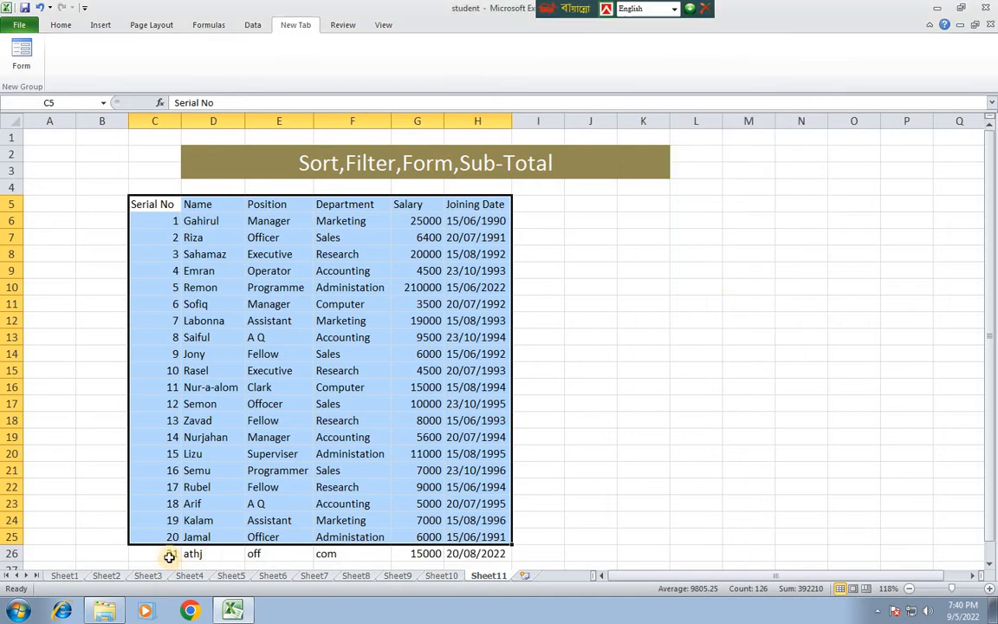
Clear the newly added record from row 26 of the sheet.
left_click_drag(156, 552, 483, 552)
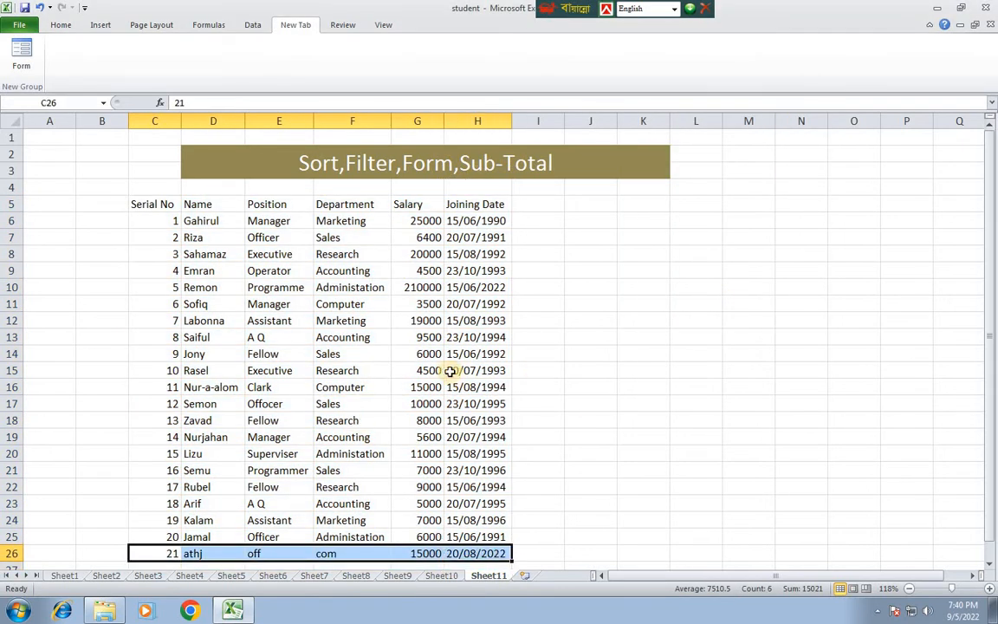
key("Delete")
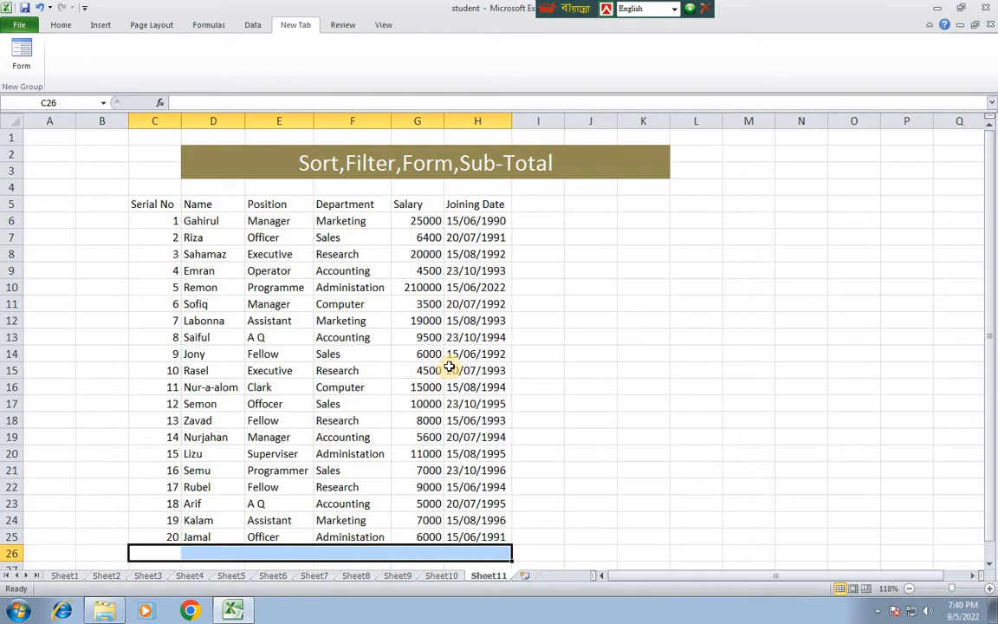
Sort the employee table C5:H25 by Department values from A to Z.
left_click_drag(160, 204, 479, 524)
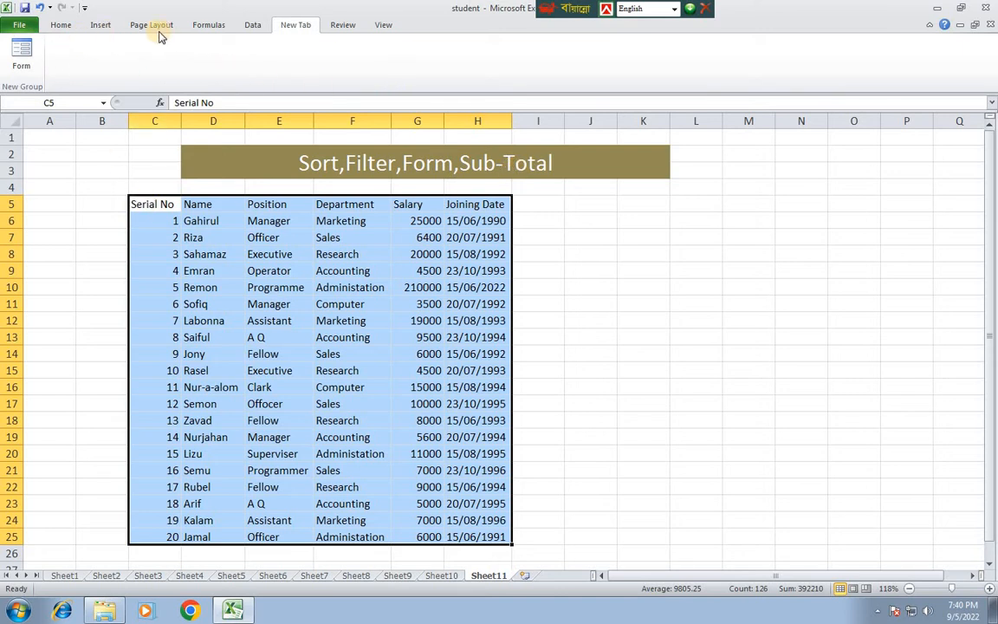
left_click(252, 26)
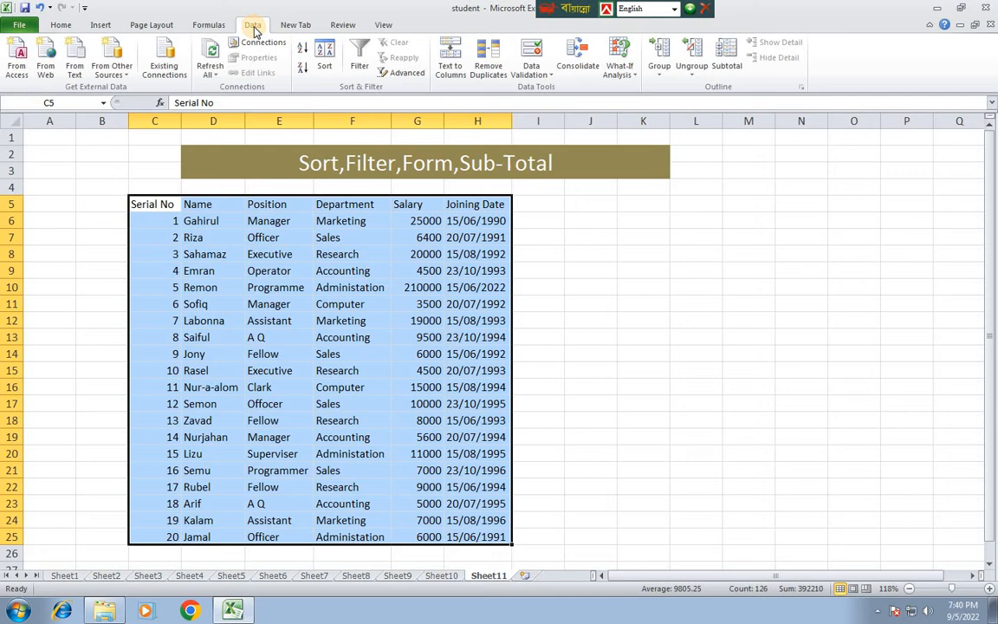
left_click(329, 57)
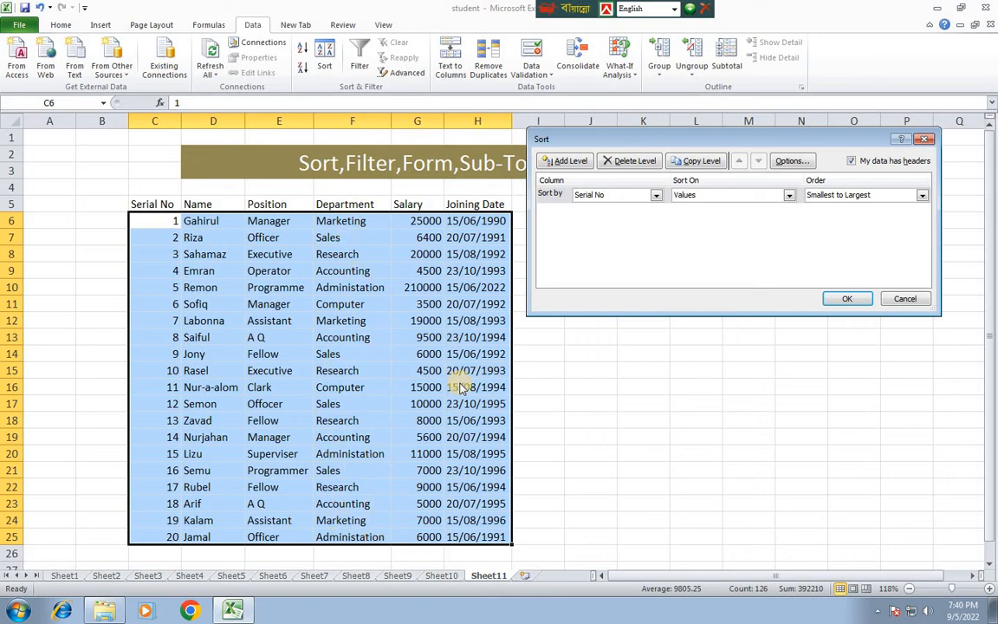
left_click(654, 196)
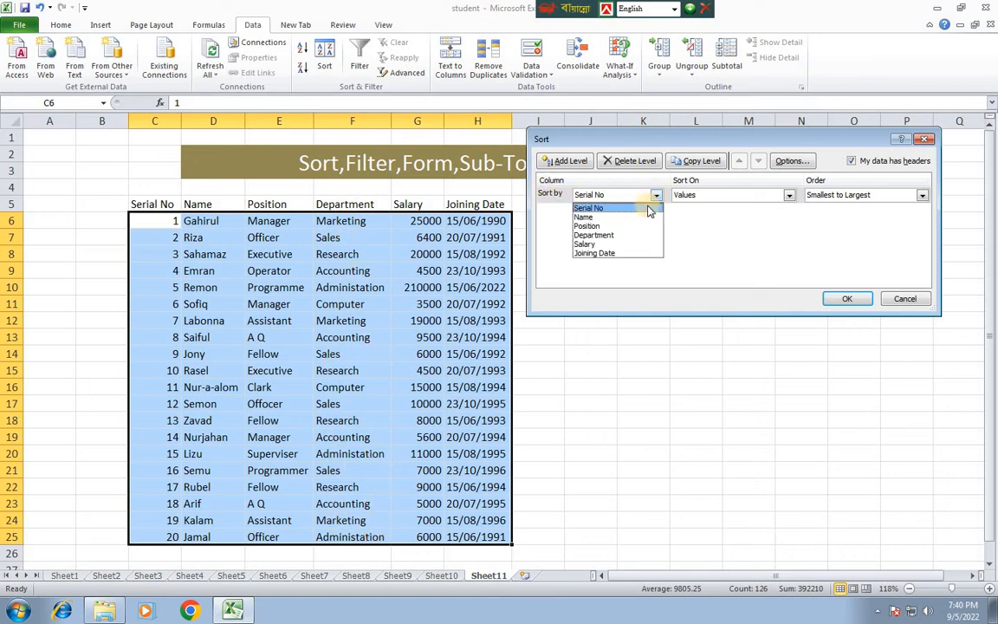
left_click(621, 240)
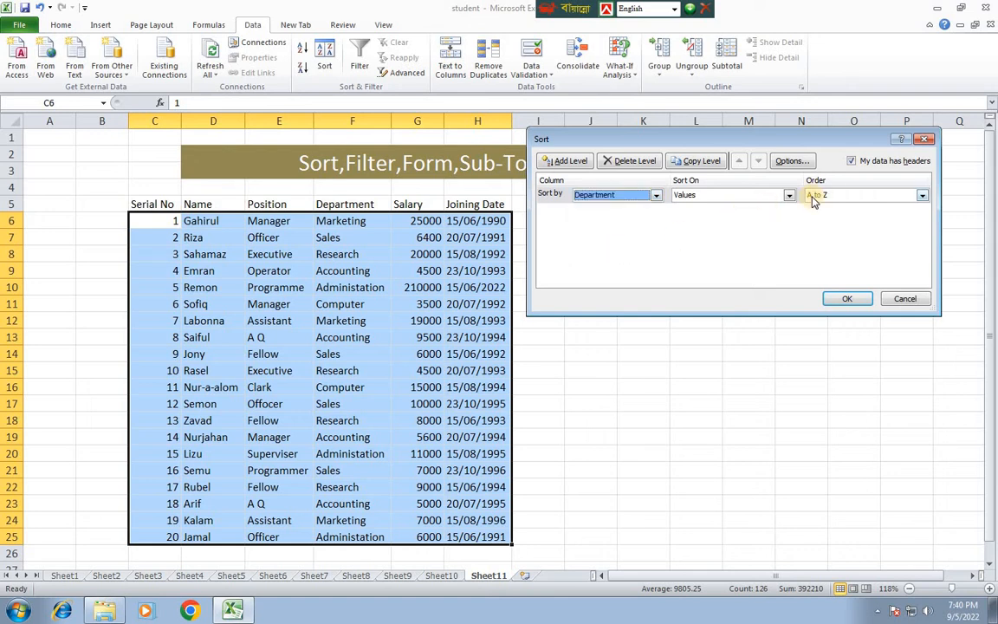
left_click(848, 300)
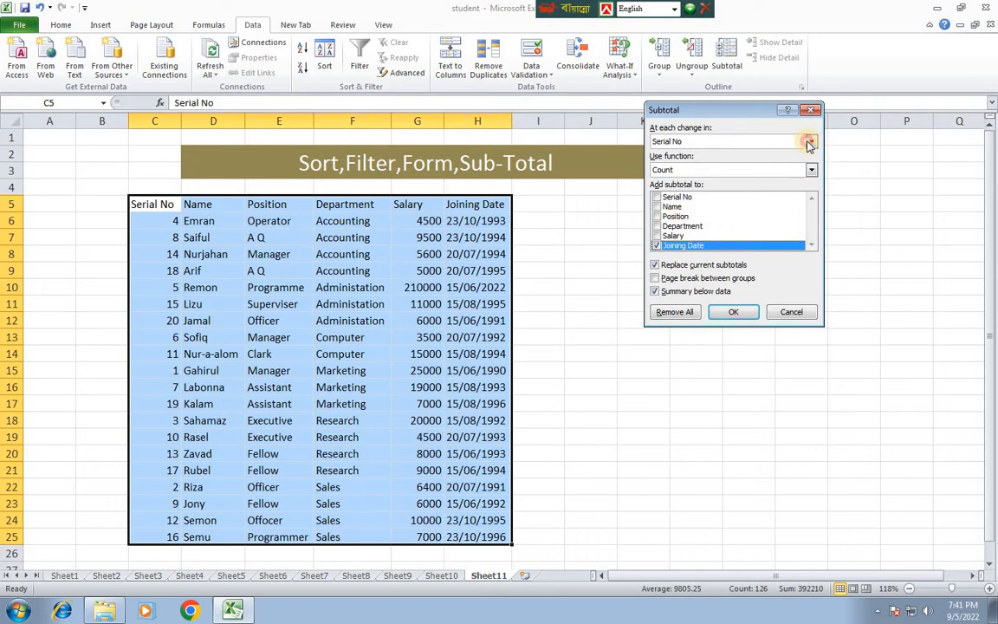
Add subtotals at each change in Department, using the Sum function on Salary only and leaving out Joining Date.
left_click(808, 142)
left_click(710, 184)
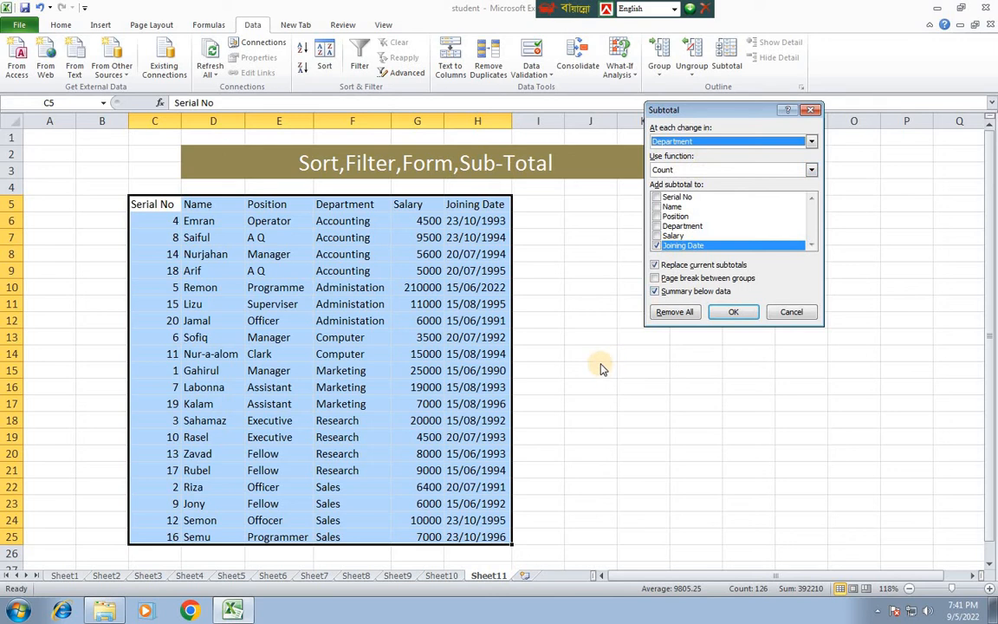
left_click(809, 167)
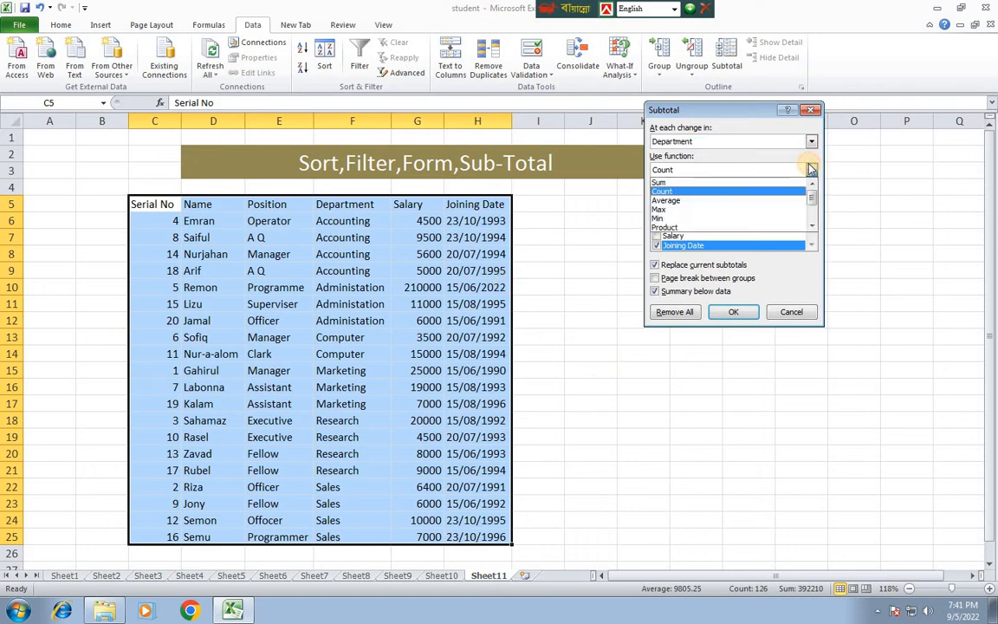
left_click(681, 182)
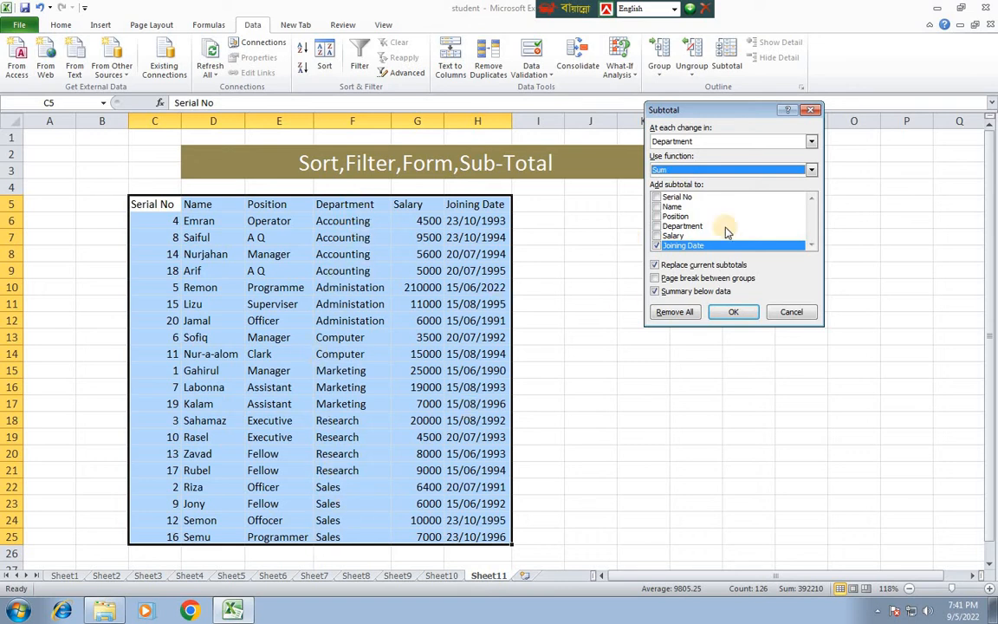
left_click(658, 236)
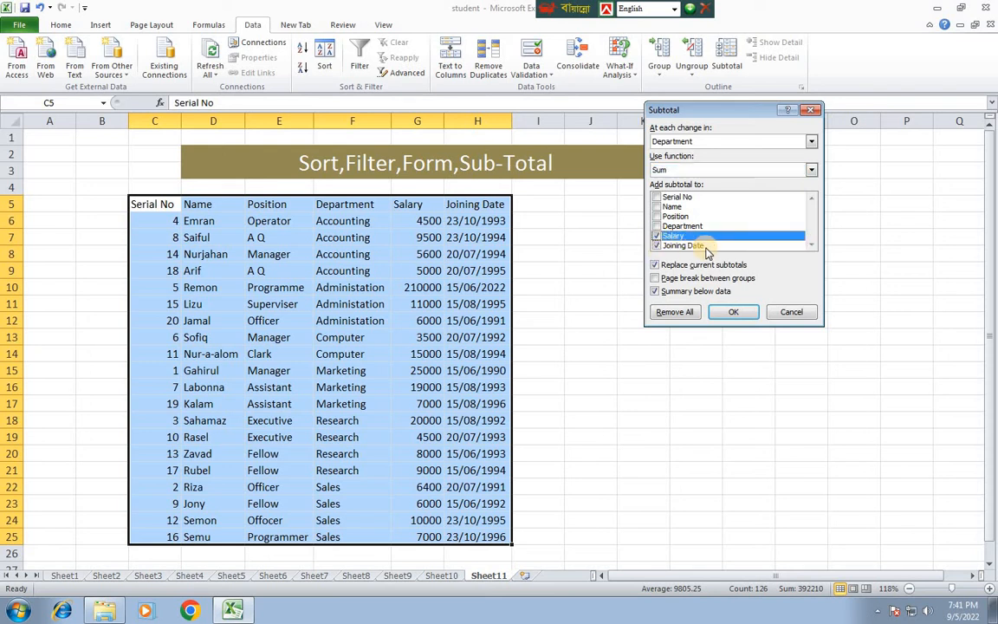
left_click(658, 246)
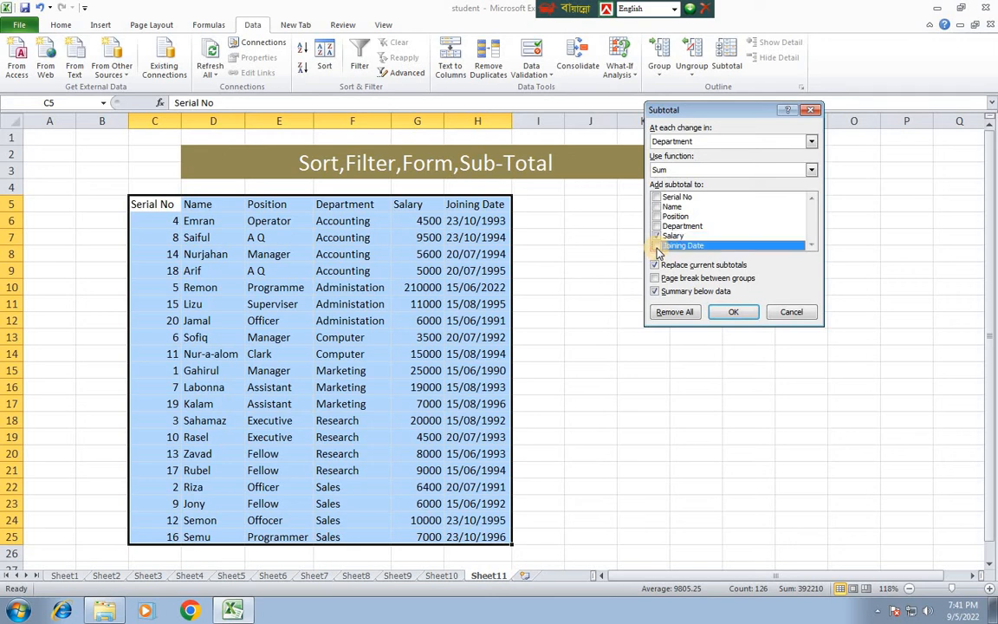
left_click(731, 311)
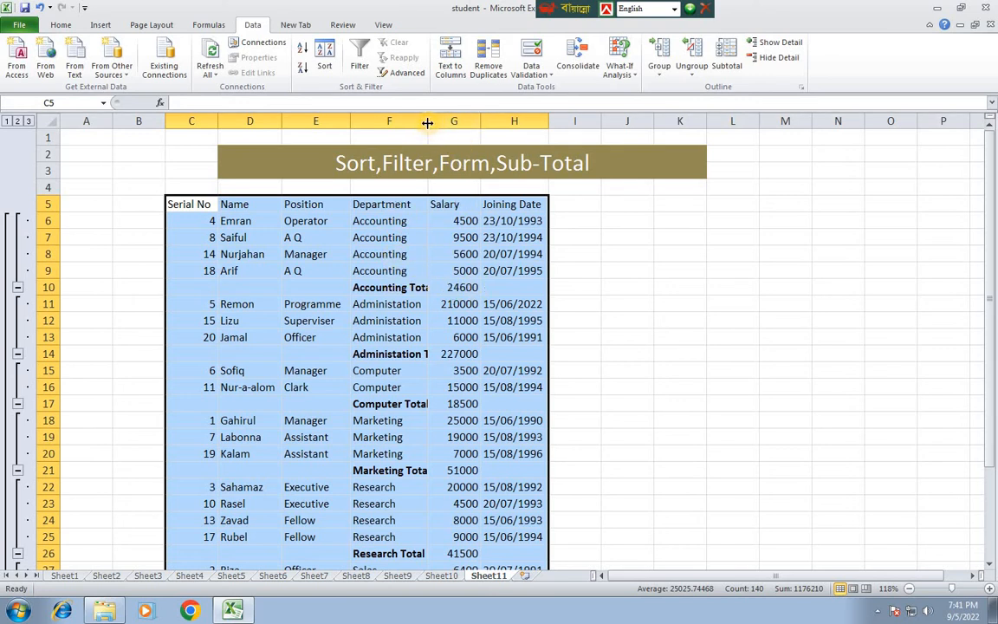
Widen the Department column to fit the total labels and review the subtotals down to the grand total.
left_click_drag(427, 122, 451, 124)
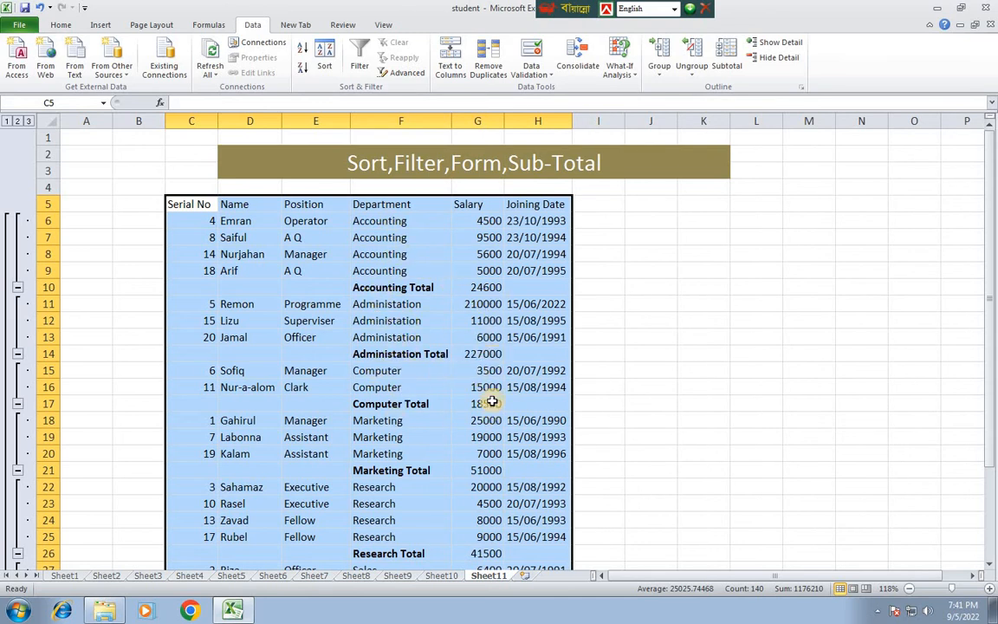
scroll(491, 401, "down", 1)
scroll(452, 397, "down", 1)
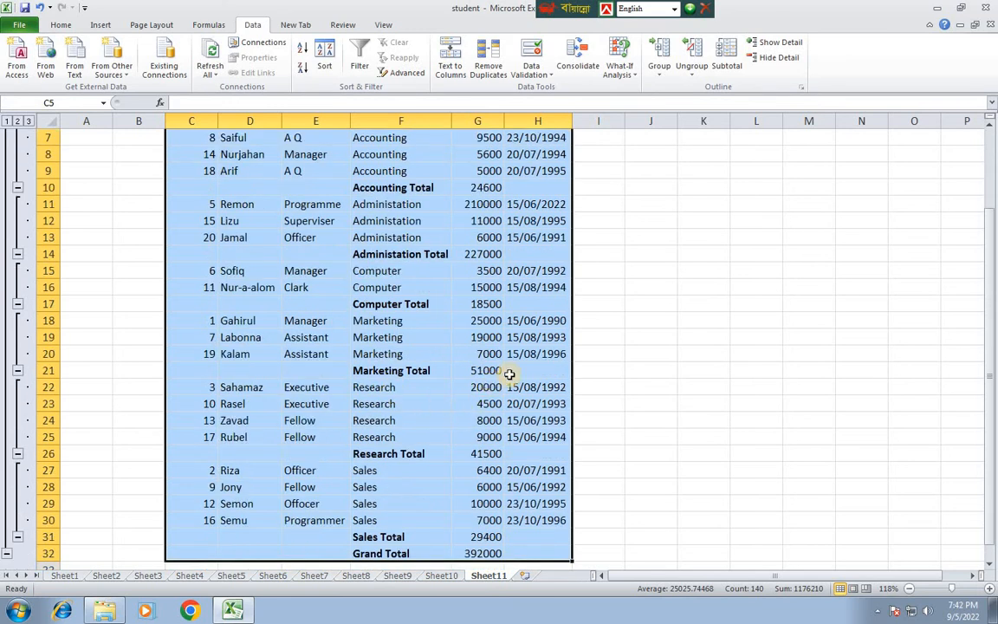
scroll(509, 373, "down", 1)
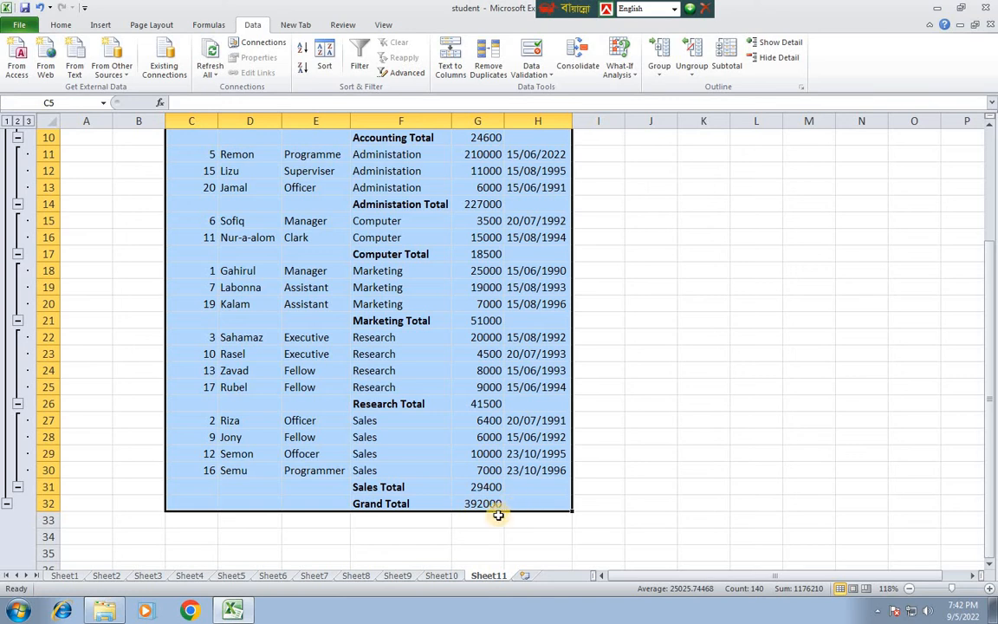
scroll(485, 451, "up", 3)
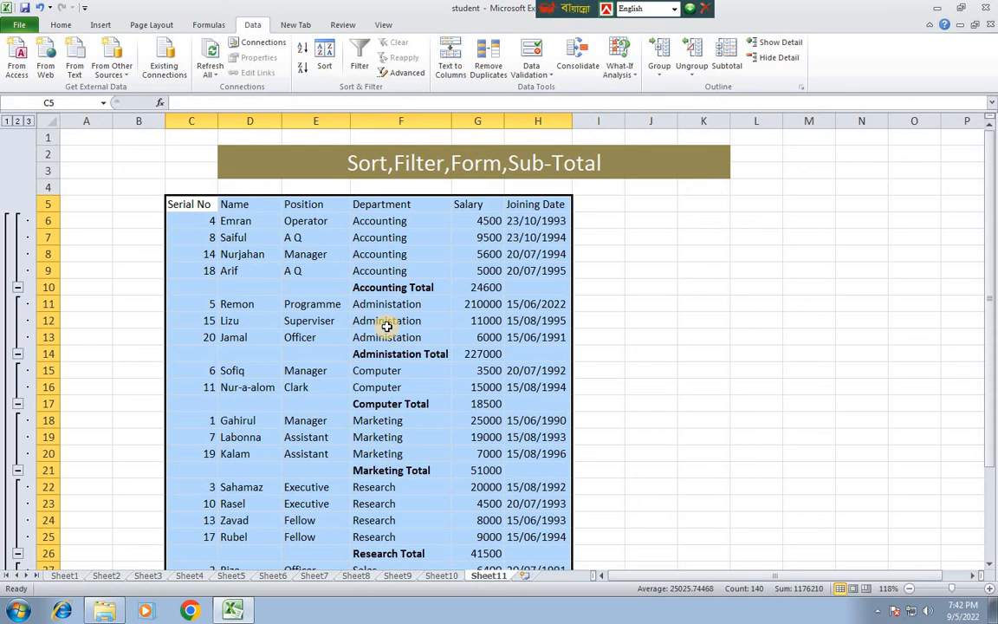
Sort the table by Serial No and accept the removal of the subtotals.
left_click(324, 55)
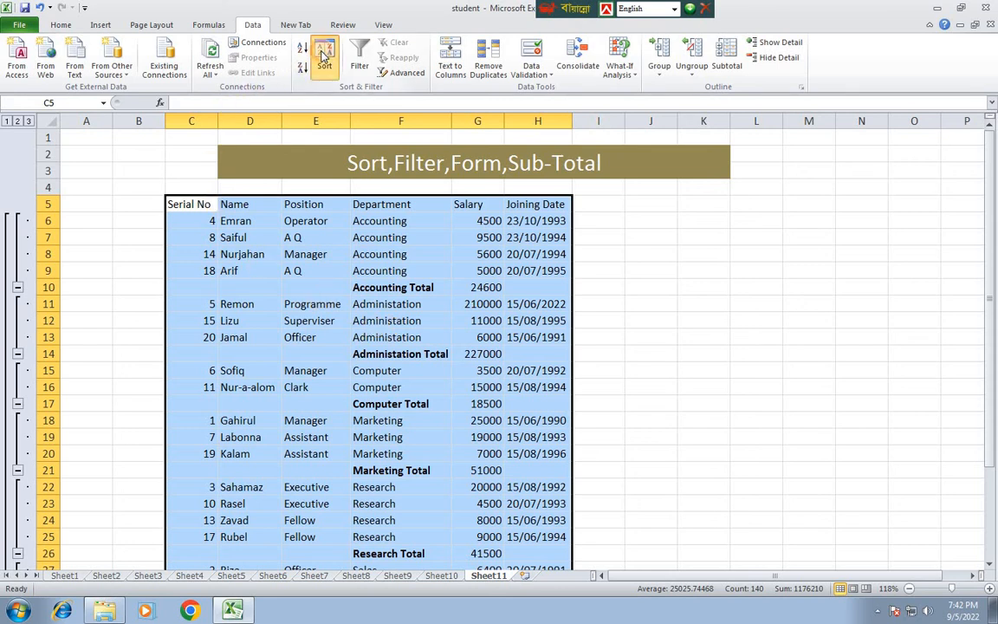
left_click(657, 196)
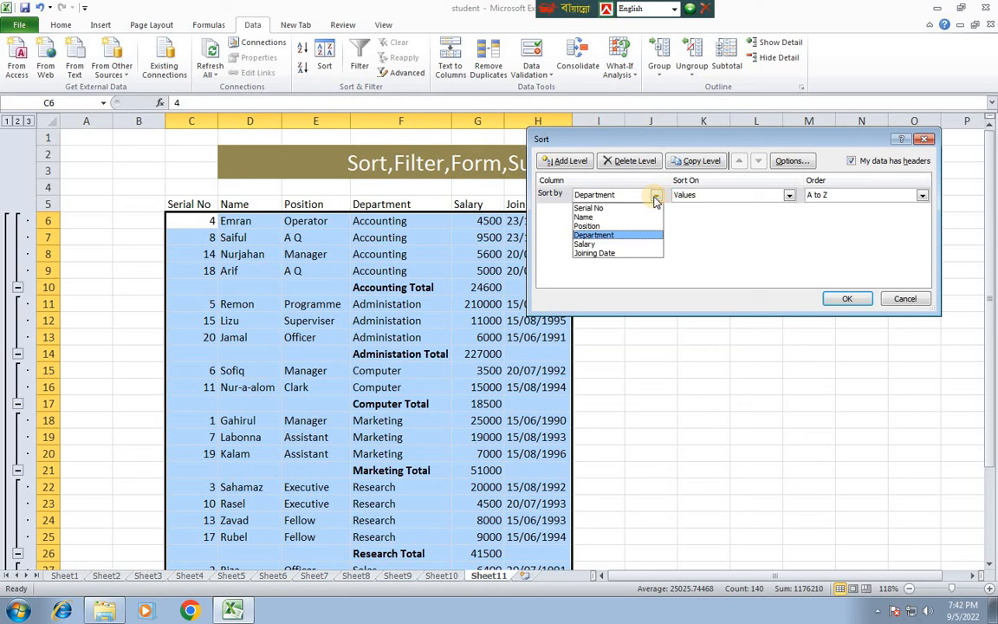
left_click(598, 207)
left_click(848, 301)
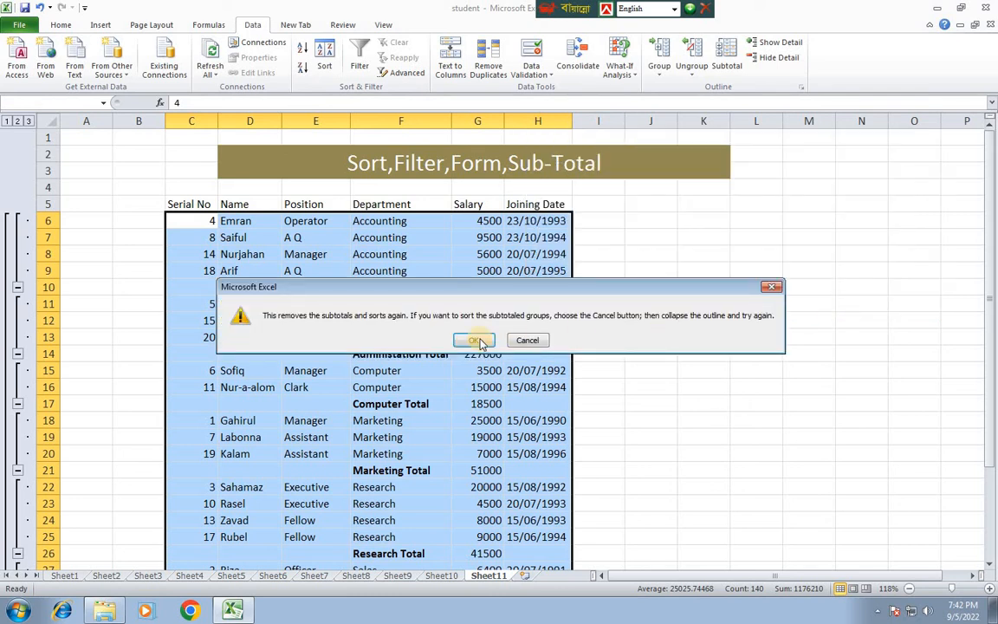
left_click(429, 309)
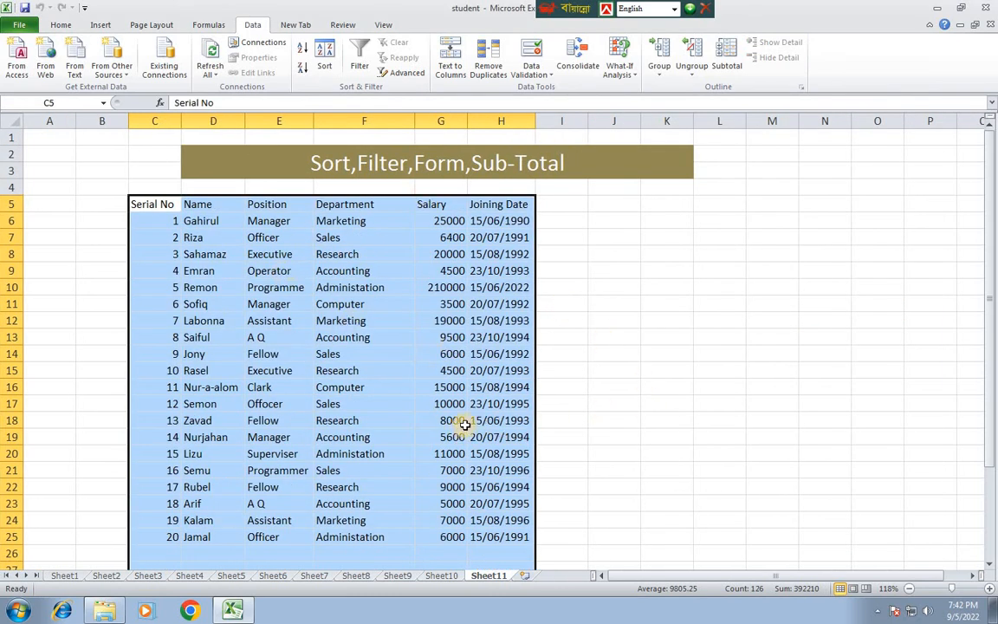
Add Sum subtotals of Salary at each change in Department to the serial-ordered table C5:H25 and review them down to the grand total.
left_click(449, 286)
left_click_drag(149, 204, 501, 538)
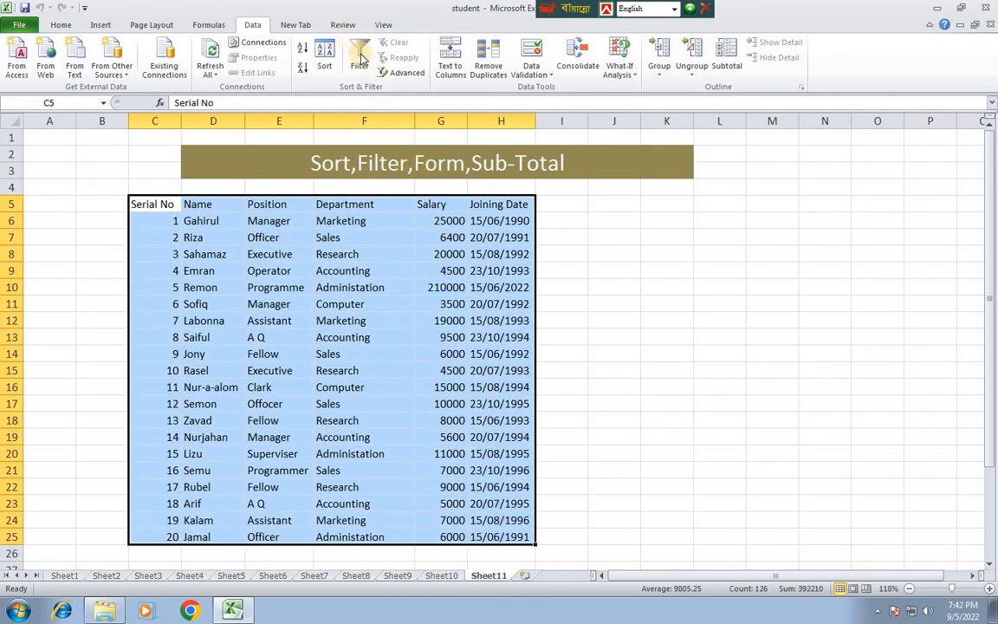
left_click(728, 66)
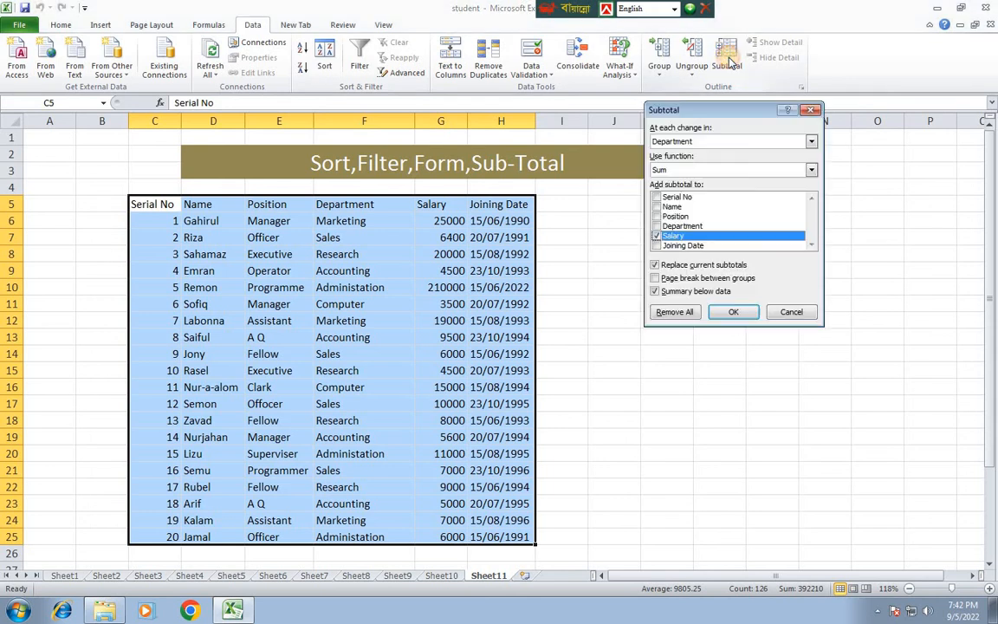
left_click(743, 313)
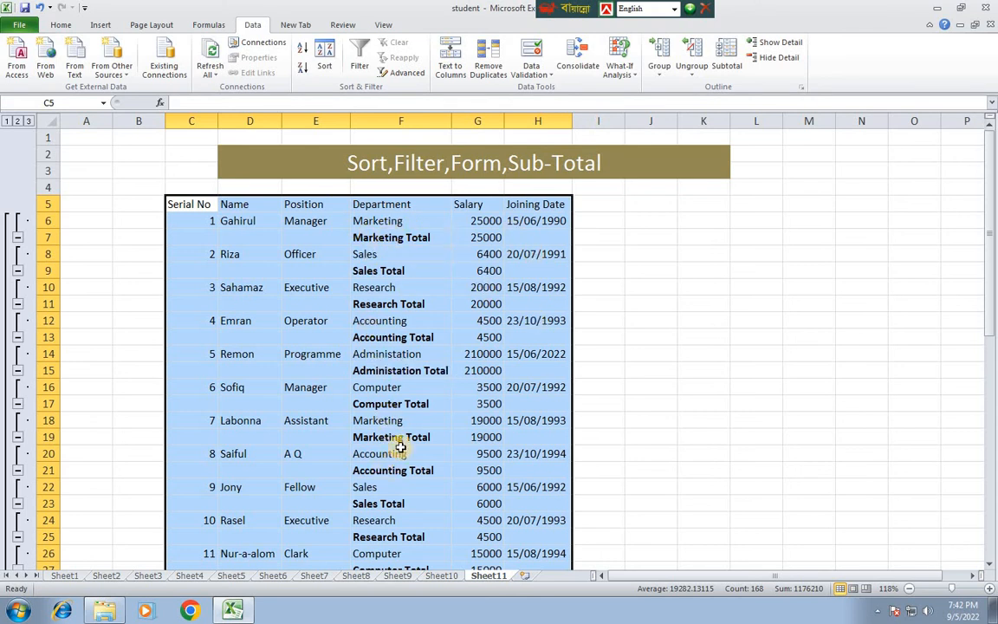
scroll(467, 507, "down", 7)
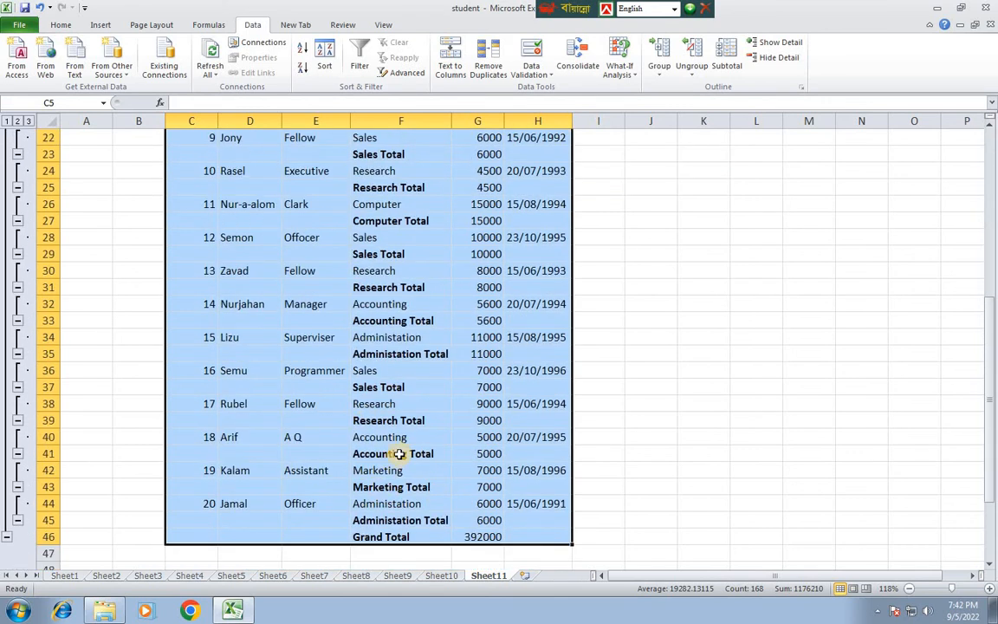
scroll(363, 438, "up", 4)
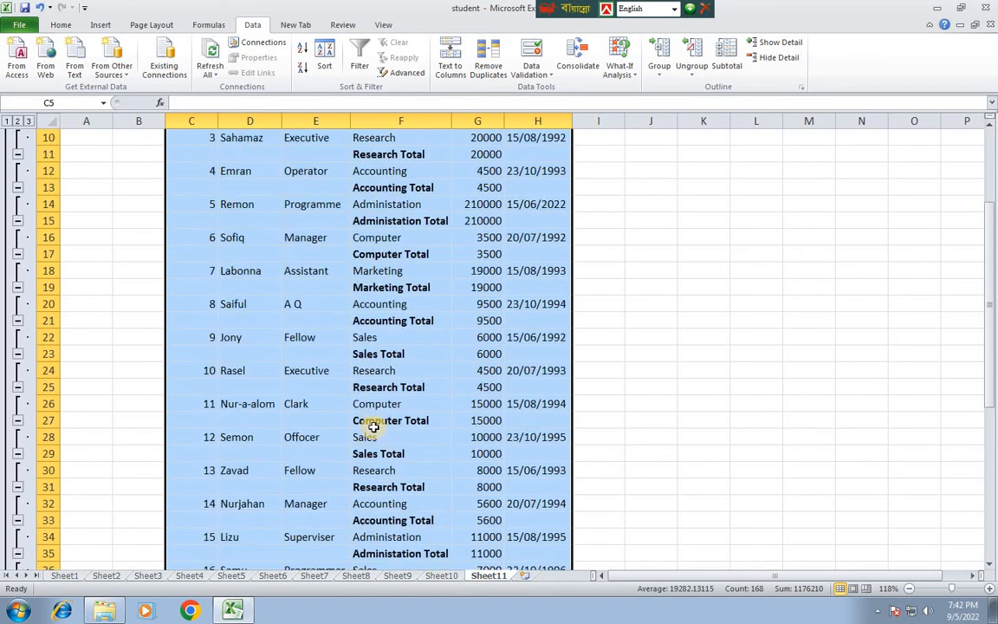
Sort the subtotalled table by Department values from A to Z and accept the removal of the subtotals.
left_click(324, 57)
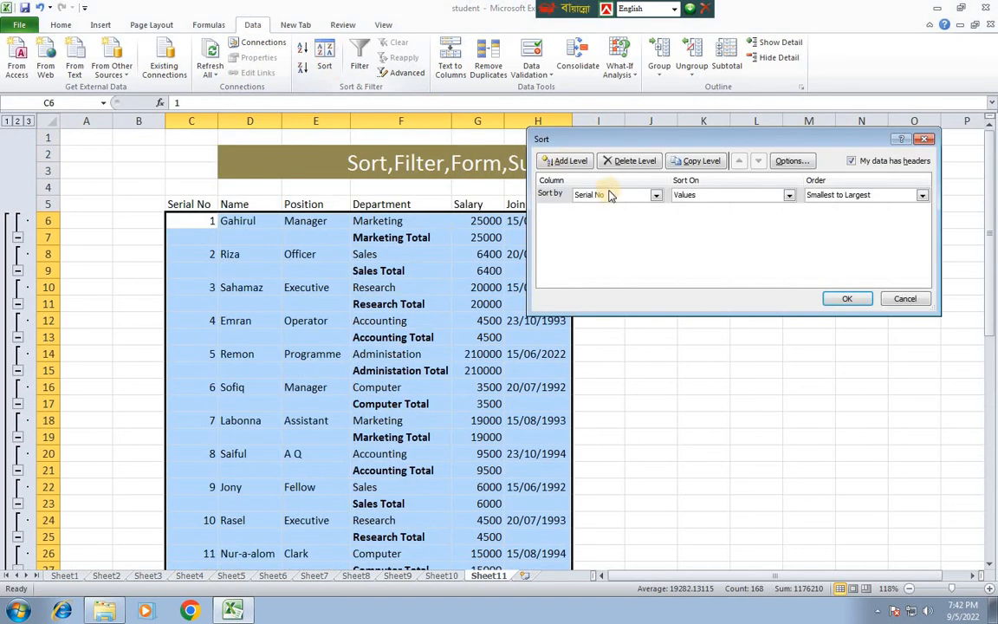
left_click(657, 195)
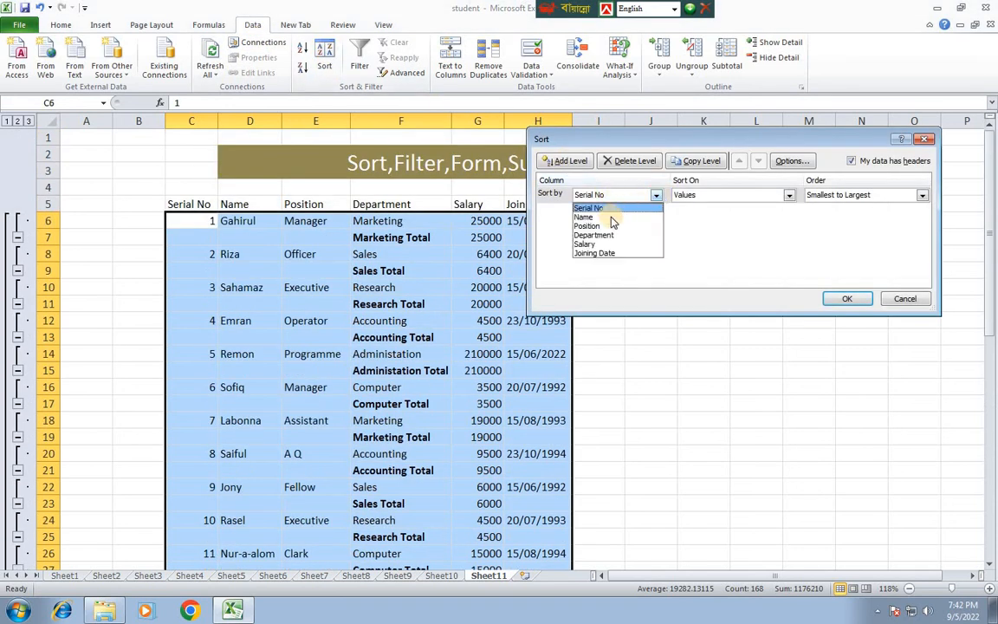
left_click(596, 232)
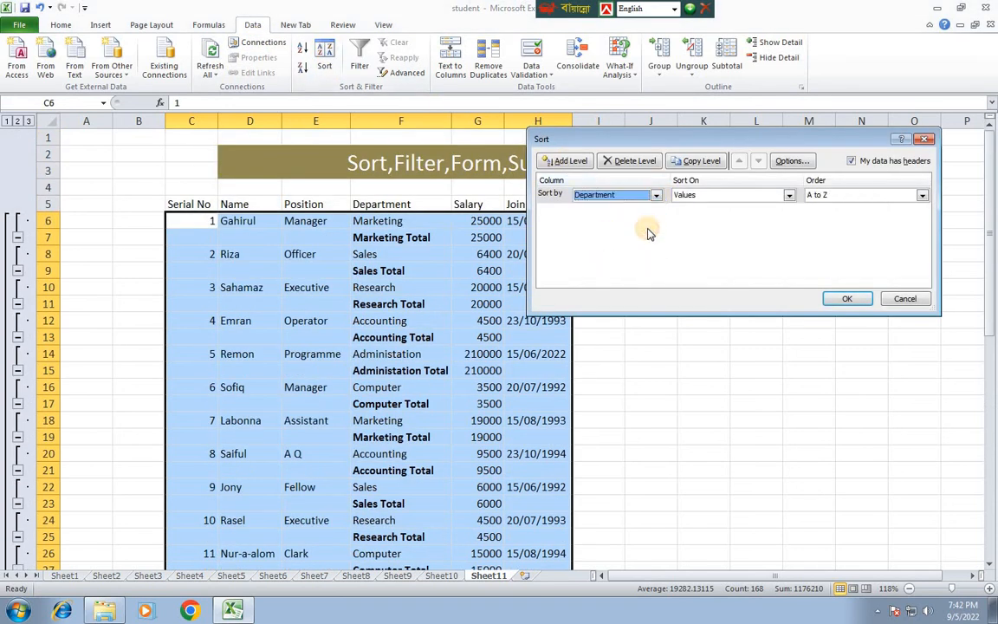
left_click(855, 295)
left_click(474, 340)
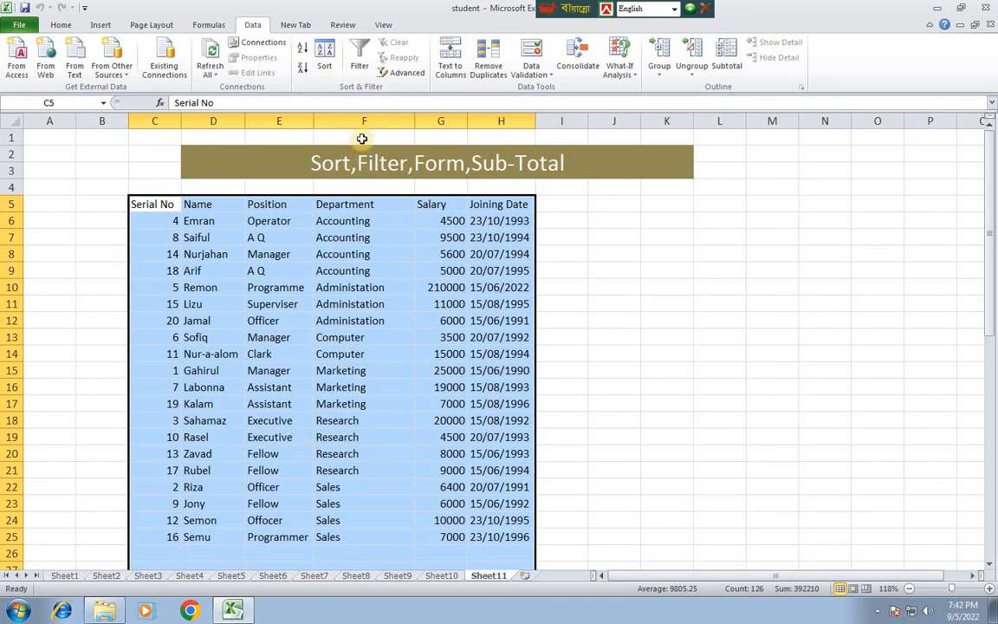
Sort the employee table back by Serial No.
left_click(326, 52)
left_click(655, 195)
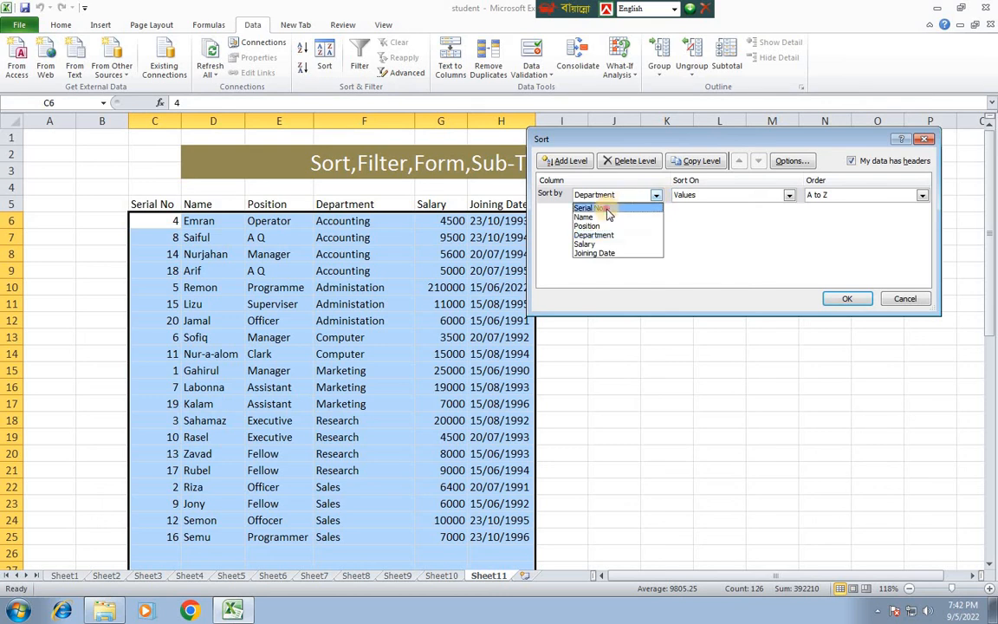
left_click(584, 205)
left_click(846, 298)
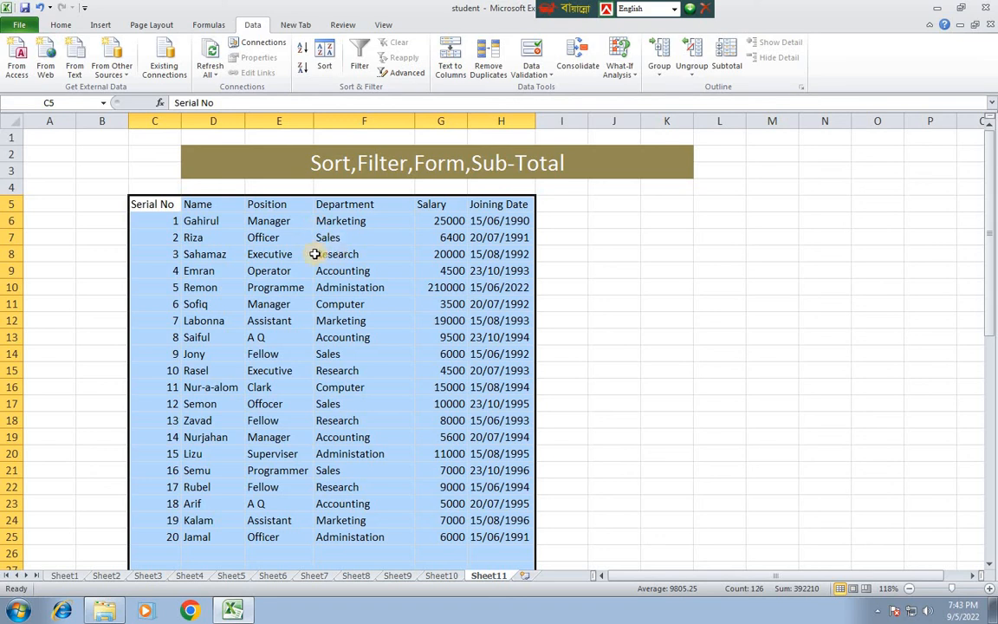
Sort the employee table C5:H25 by Department values in A to Z order.
left_click_drag(161, 206, 495, 536)
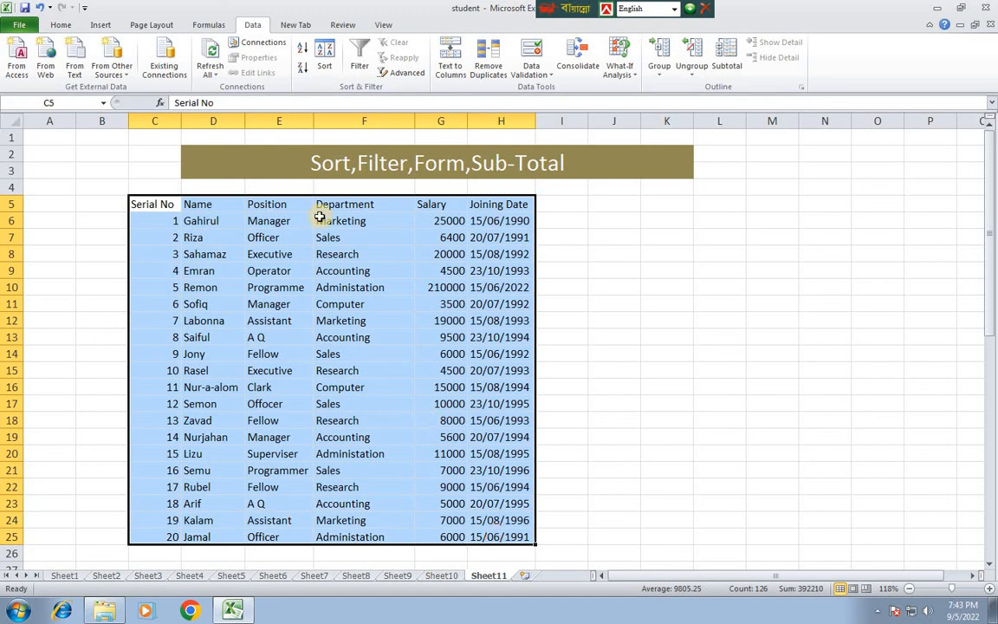
left_click(325, 57)
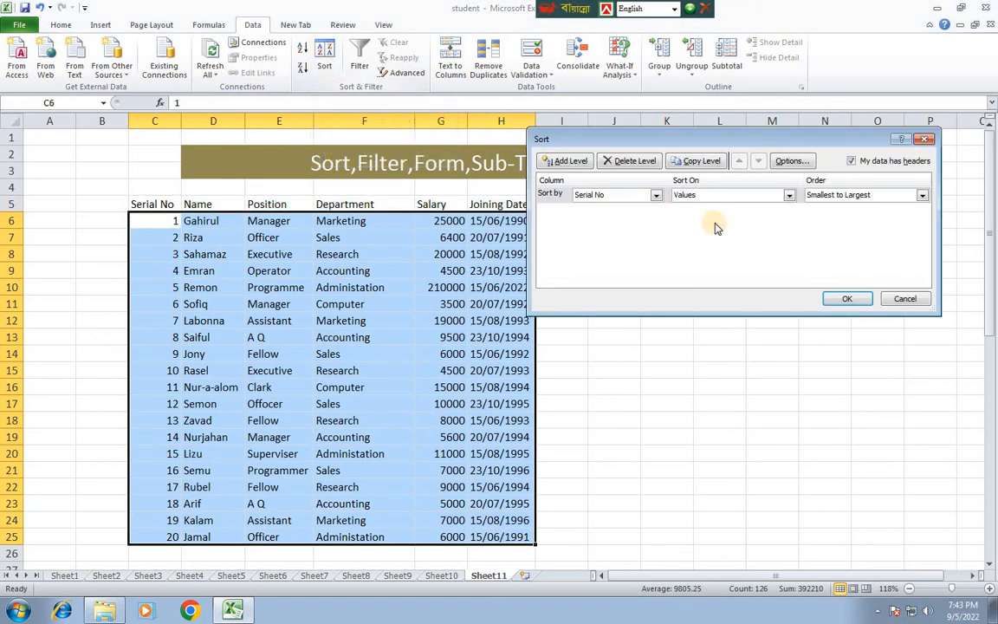
left_click(656, 196)
left_click(629, 234)
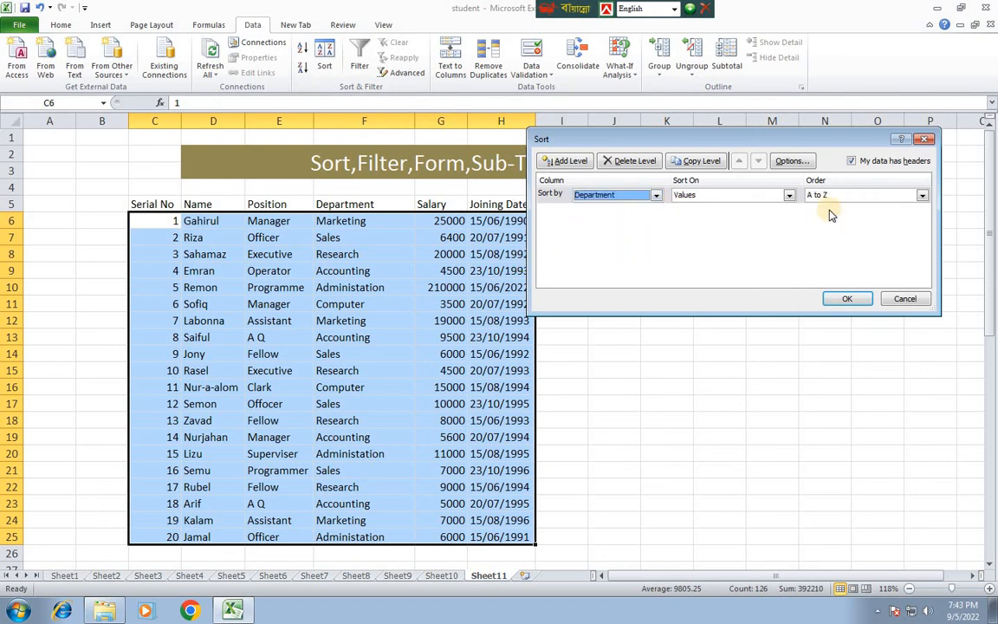
left_click(839, 299)
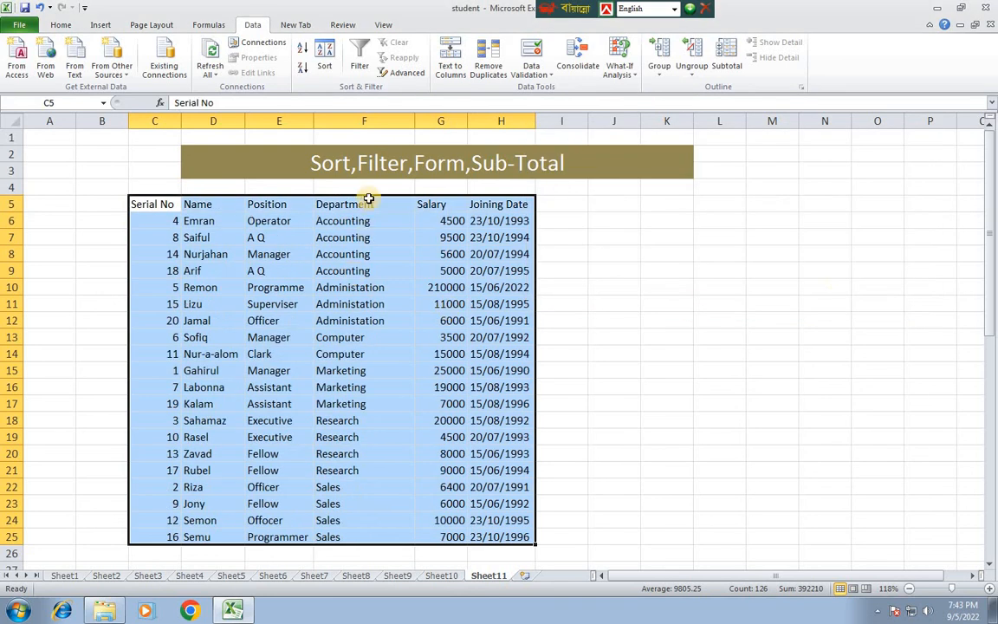
Add subtotals to the department-sorted table at each change in Department, using the Sum function on Salary.
left_click(726, 63)
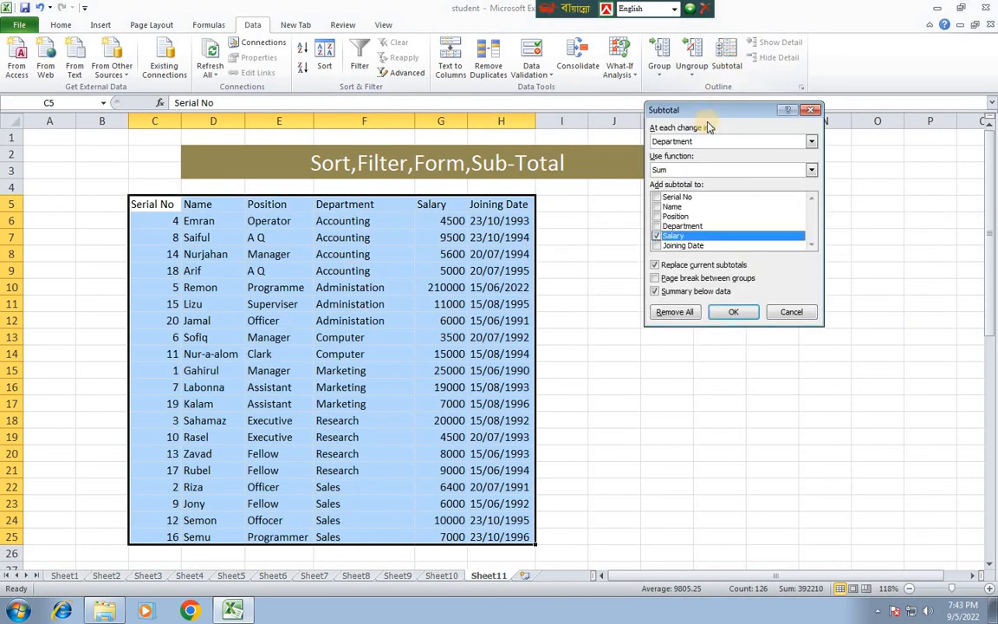